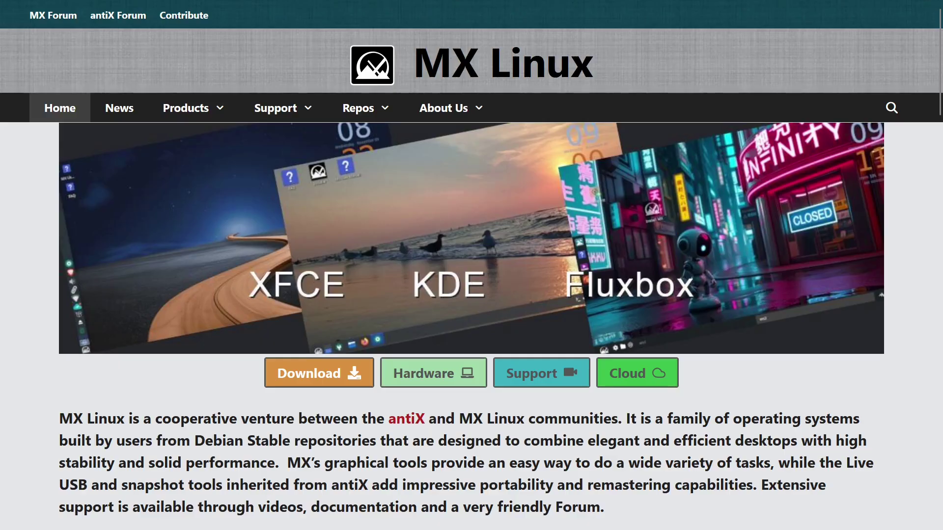
# Step: Open the MX-23.6 Download Links page, scroll through it, then return to the top
pyautogui.middleClick(24, 149)
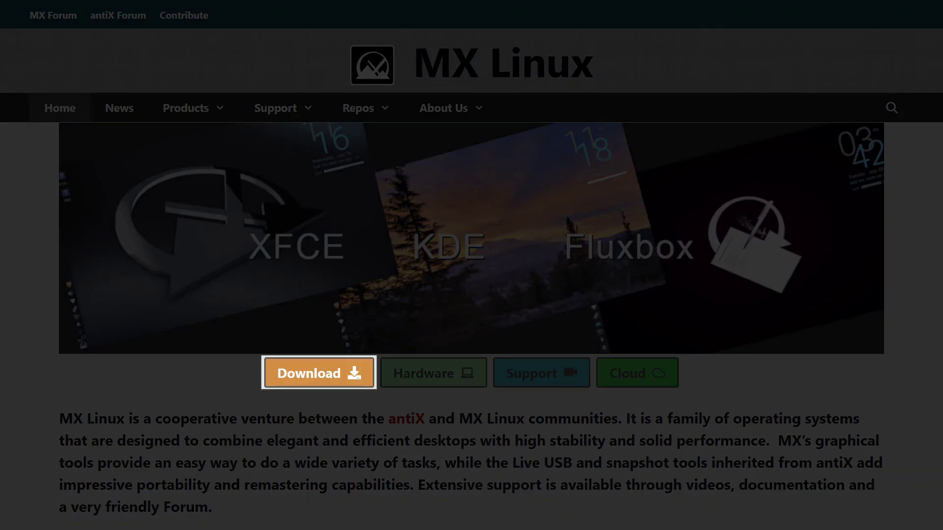
pyautogui.click(319, 373)
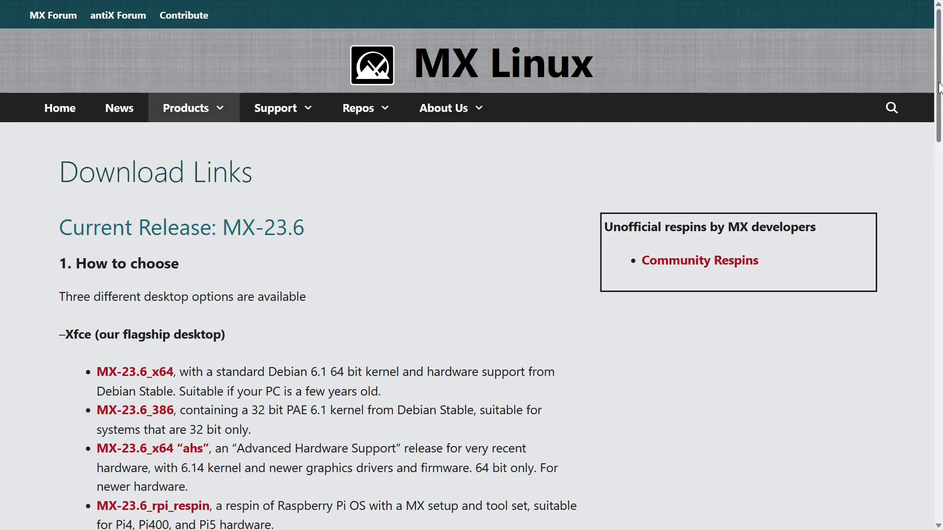
pyautogui.moveTo(938, 97); pyautogui.dragTo(937, 177)
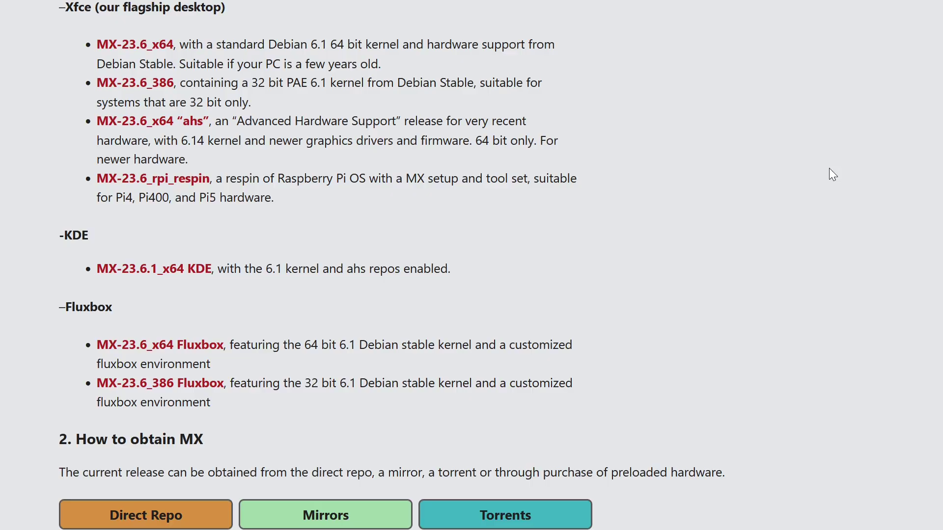
pyautogui.moveTo(936, 212); pyautogui.dragTo(634, 129)
pyautogui.scroll(-1, 939, 127)
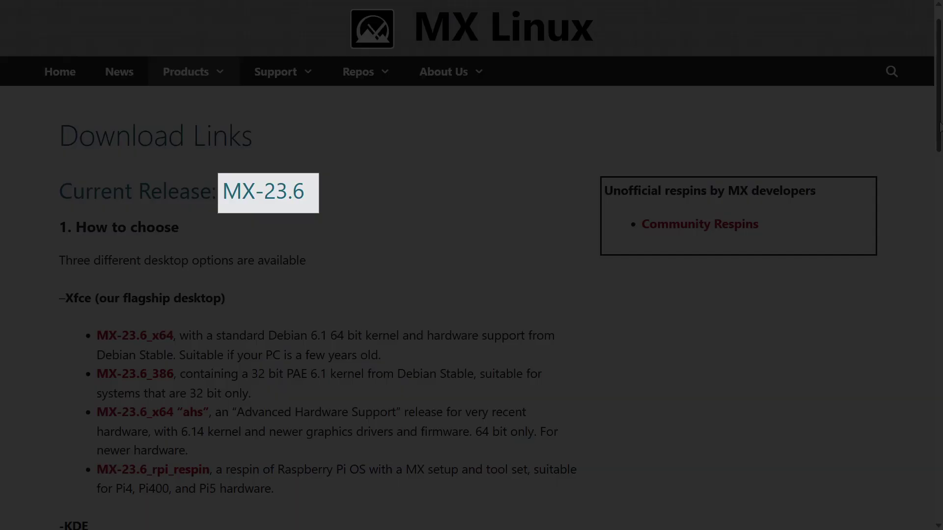
pyautogui.scroll(1, 939, 126)
# Step: Go to Home, then News, open the MX-25 "Infinity" RC1 post and scroll the article
pyautogui.click(59, 110)
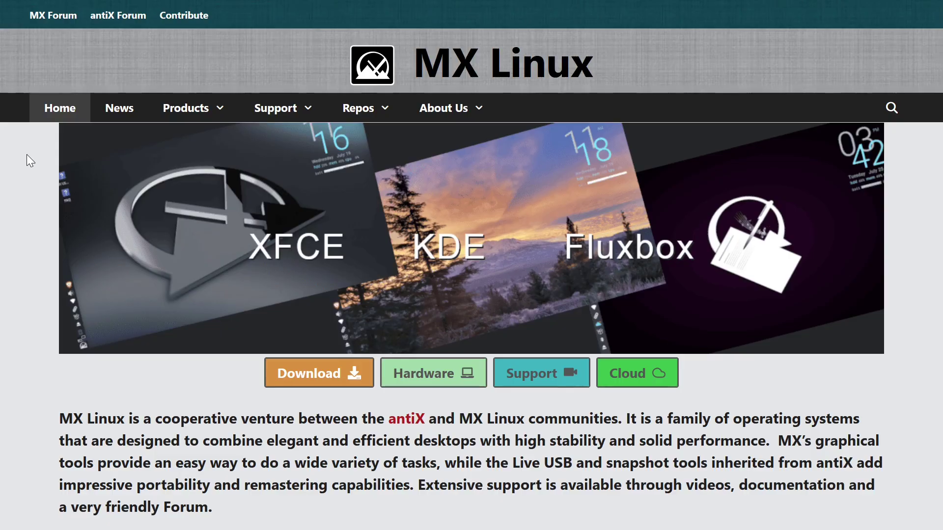
pyautogui.click(116, 109)
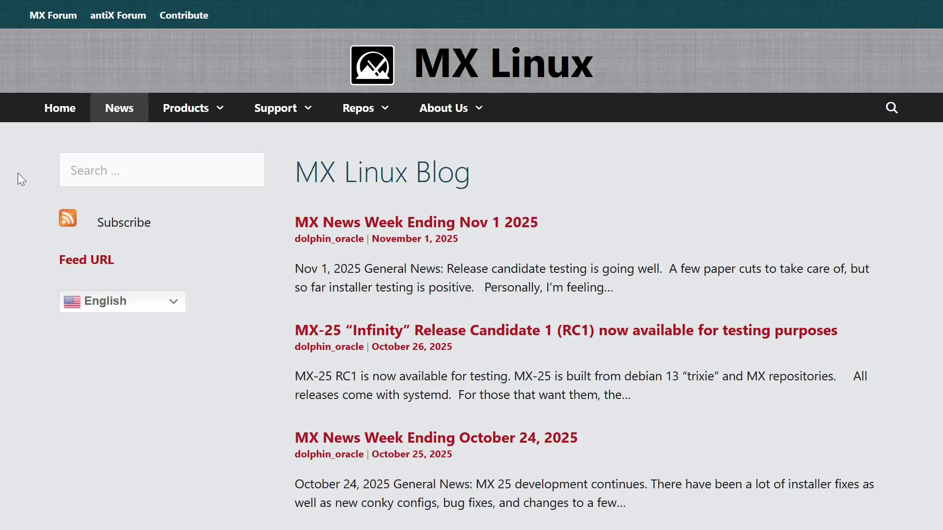
pyautogui.click(341, 334)
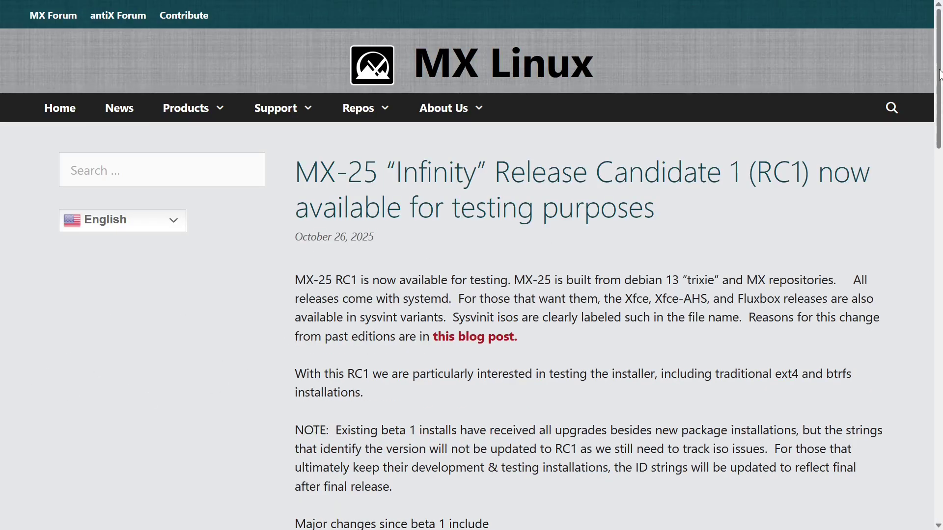
pyautogui.moveTo(939, 79); pyautogui.dragTo(939, 448)
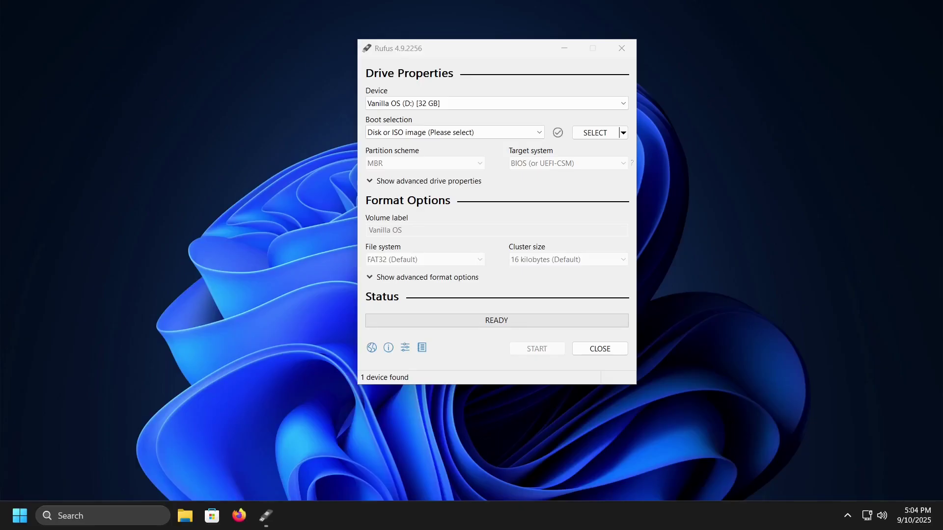
# Step: Load manjaro-kde-25.0.8-250902-linux612.iso in Rufus and start writing it, accepting the data-loss warning
pyautogui.click(595, 132)
pyautogui.hotkey('shift', 'Tab')
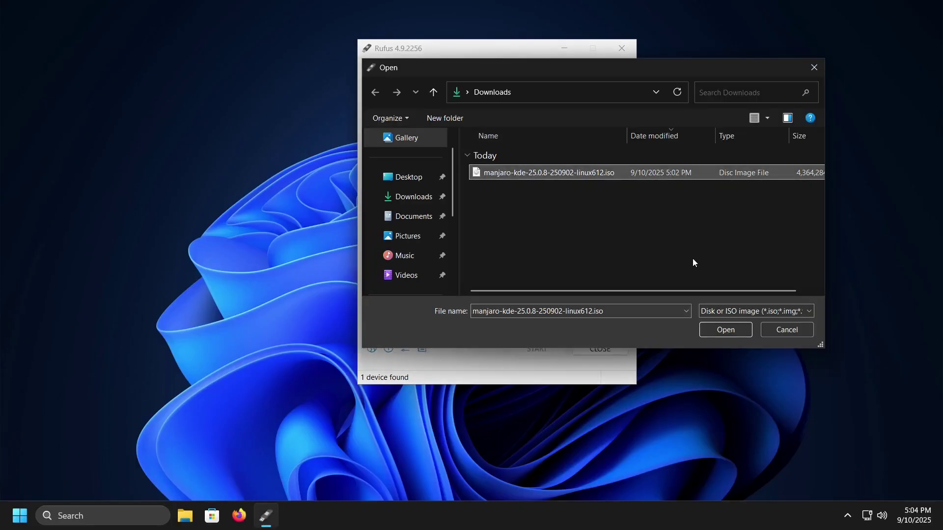
pyautogui.click(727, 329)
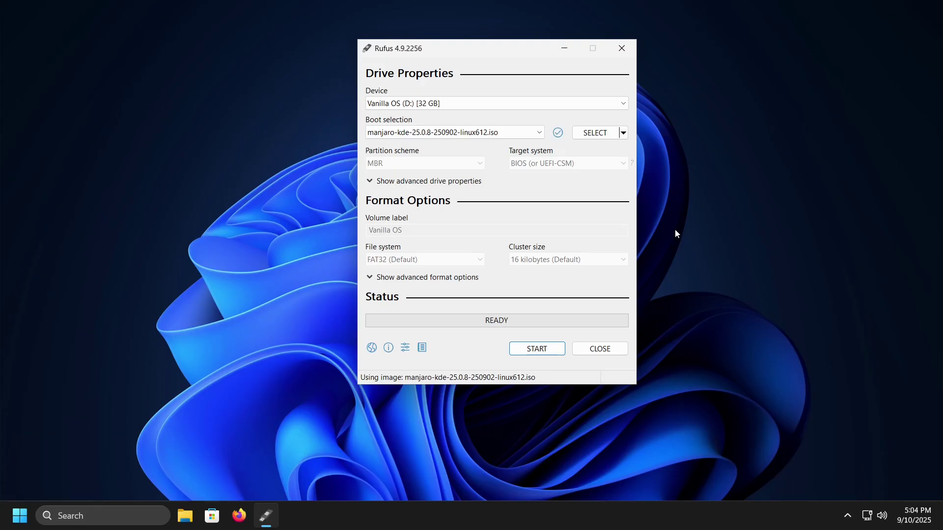
pyautogui.click(537, 349)
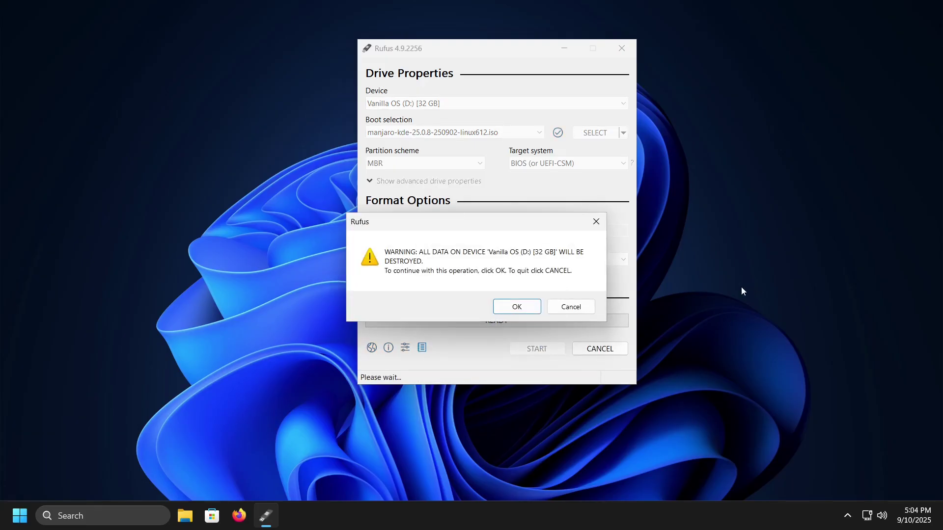
pyautogui.click(522, 309)
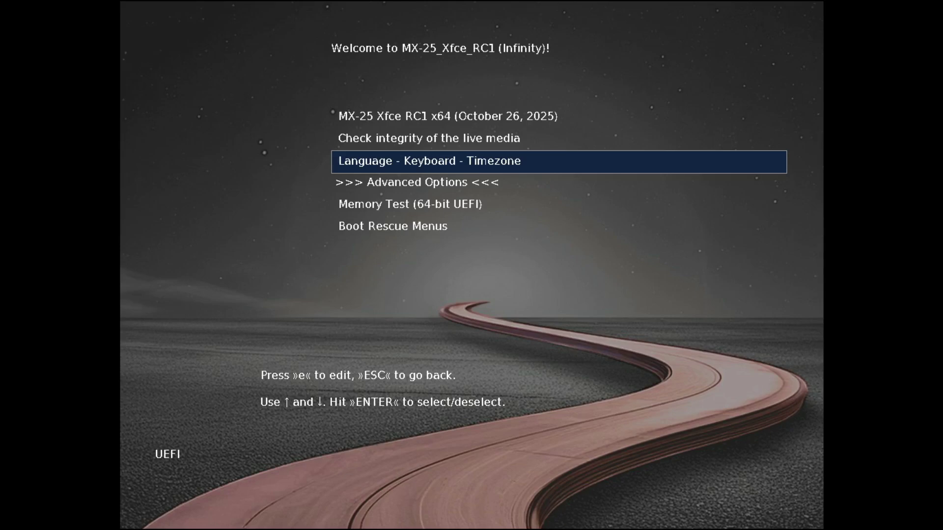
# Step: Highlight the MX-25 Xfce RC1 x64 boot entry and boot it
pyautogui.press('Up')
pyautogui.press('Up')
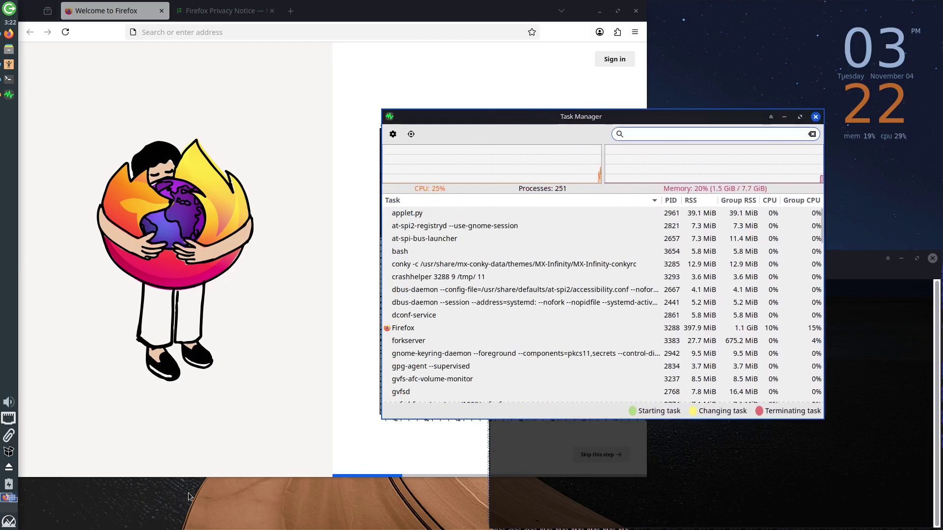
# Step: Launch VLC media player from the Multimedia menu and move its window to the lower left
pyautogui.click(9, 521)
pyautogui.click(211, 426)
pyautogui.click(49, 423)
pyautogui.moveTo(452, 158); pyautogui.dragTo(170, 312)
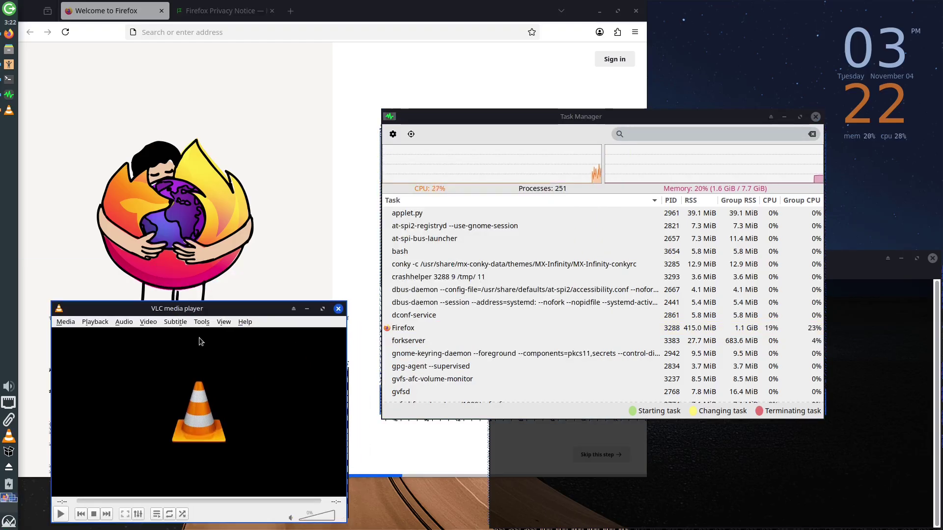
# Step: Launch LibreOffice Writer from the Office menu, then start Install MX Linux from MX Welcome
pyautogui.press('super')
pyautogui.click(211, 458)
pyautogui.click(65, 468)
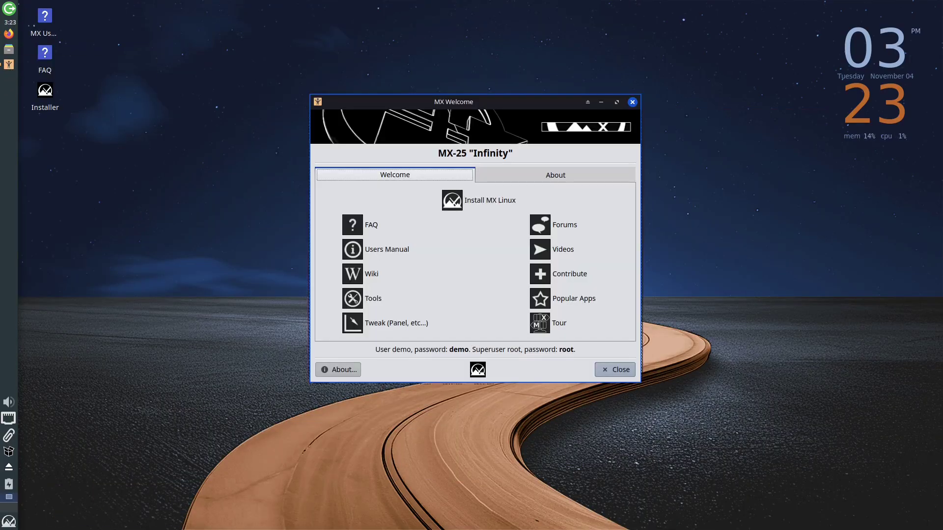
pyautogui.click(214, 320)
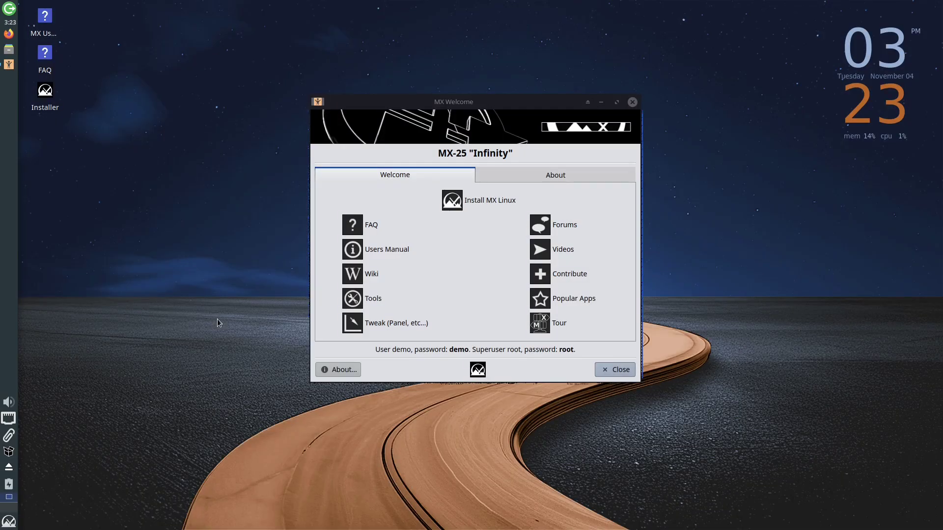
pyautogui.click(451, 201)
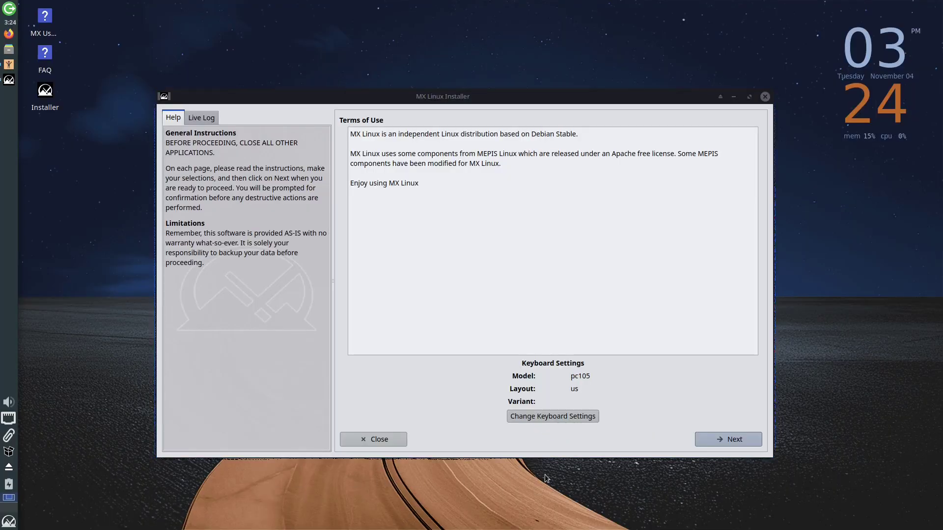
# Step: Pick the regular whole-disk install with Encrypt ticked, then enter and confirm the encryption password
pyautogui.click(726, 439)
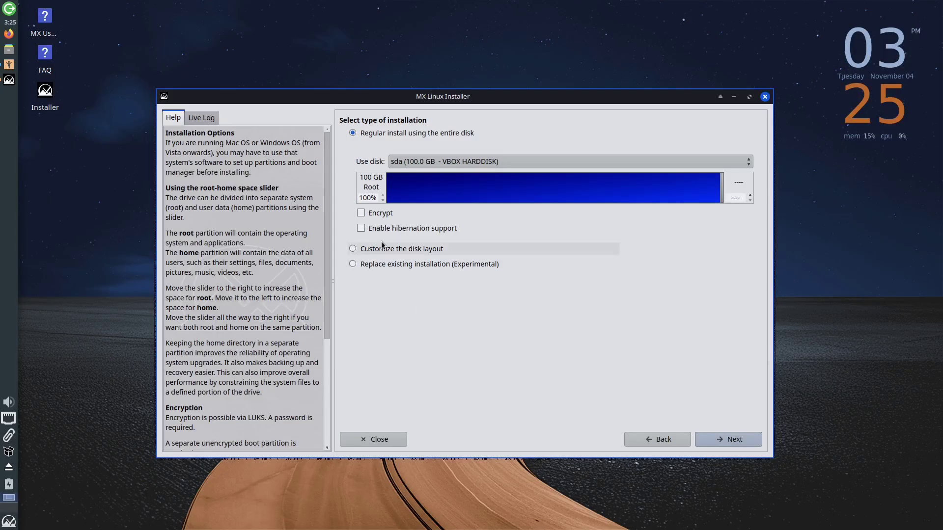
pyautogui.click(377, 213)
pyautogui.press('Return')
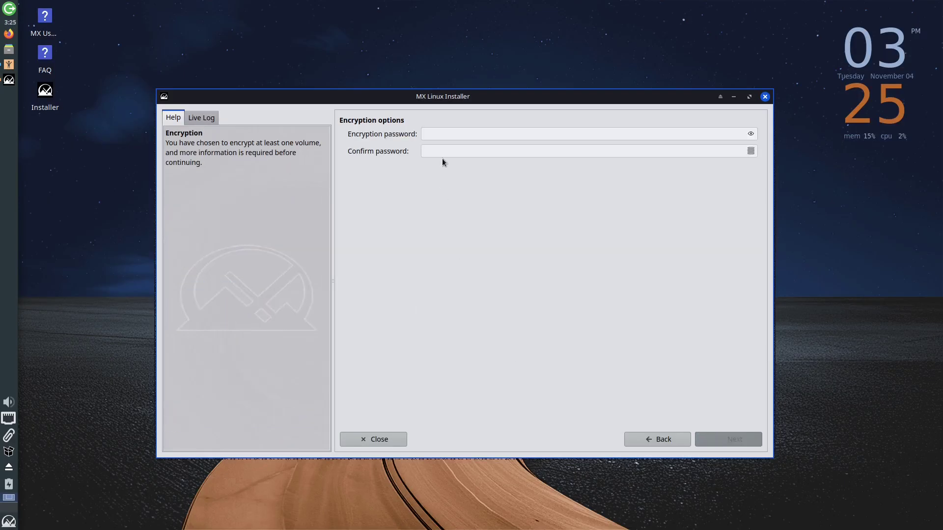
pyautogui.click(445, 138)
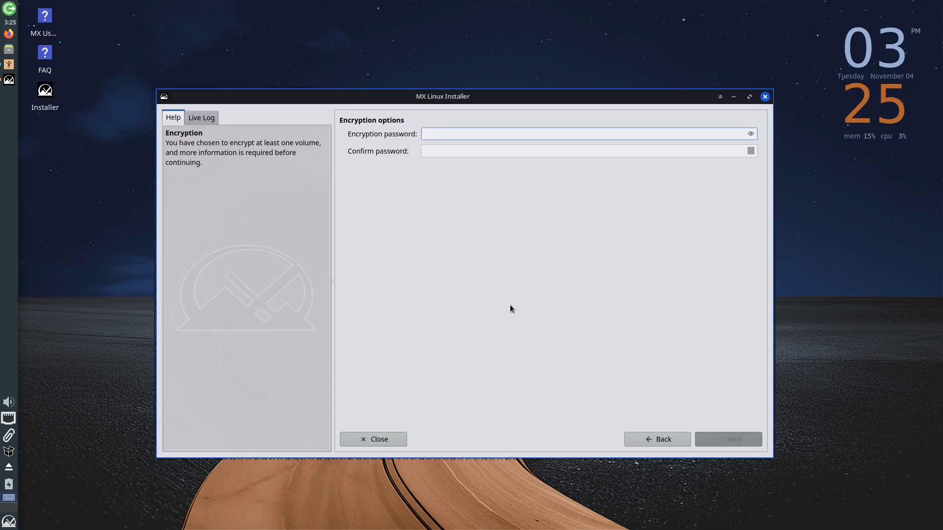
pyautogui.write('*********')
pyautogui.press('Tab')
pyautogui.write('******')
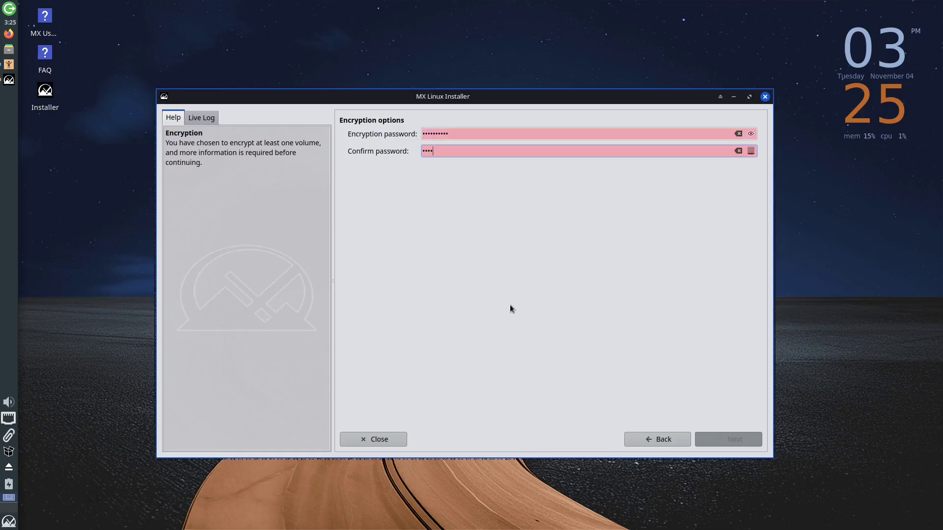
pyautogui.write('****')
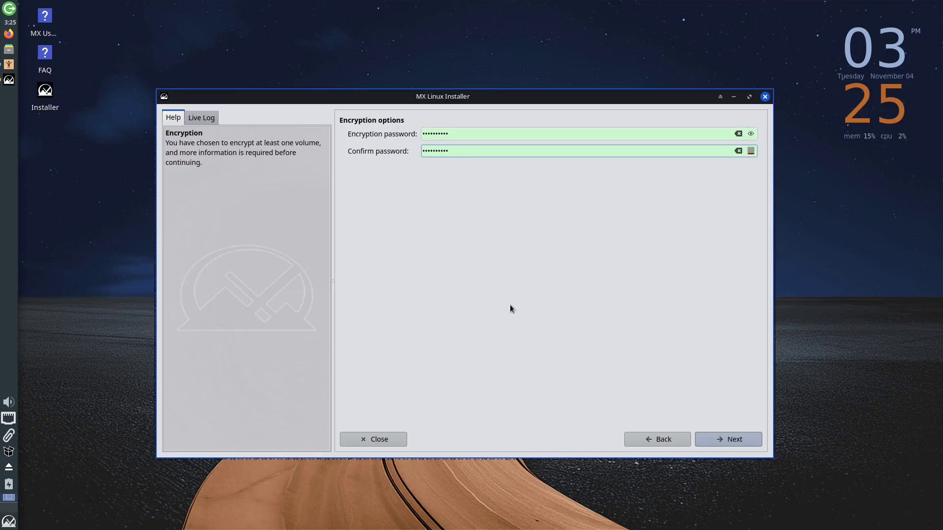
pyautogui.hotkey('alt', 'b')
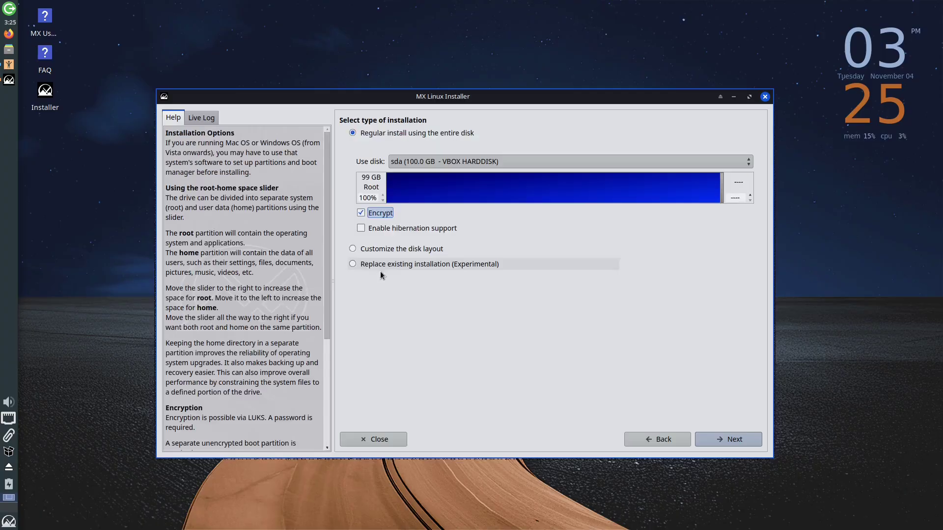
# Step: Toggle hibernation support on and off, and turn disk encryption off
pyautogui.click(410, 230)
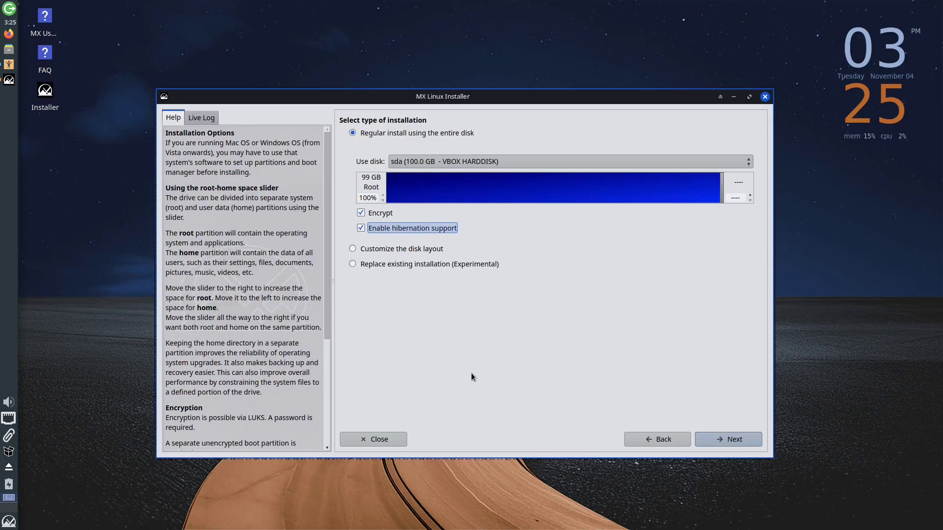
pyautogui.press('Tab')
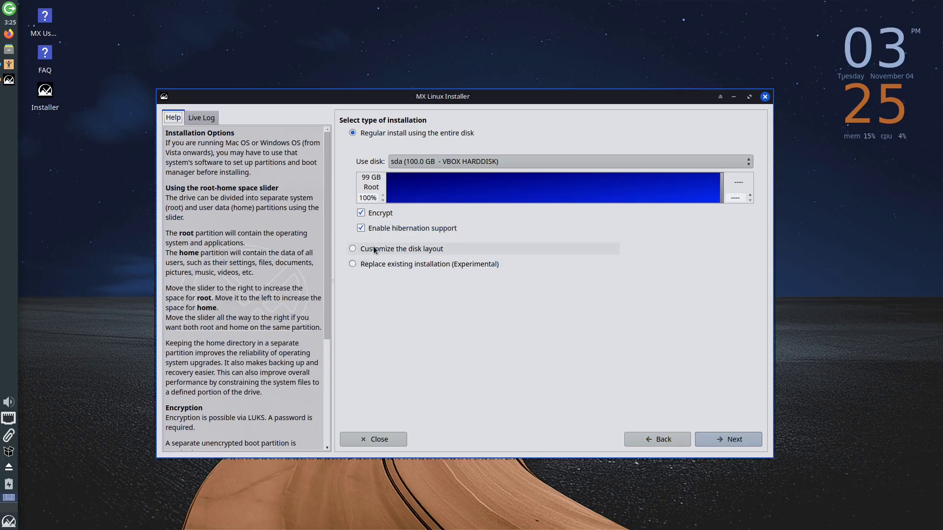
pyautogui.click(375, 230)
pyautogui.click(372, 214)
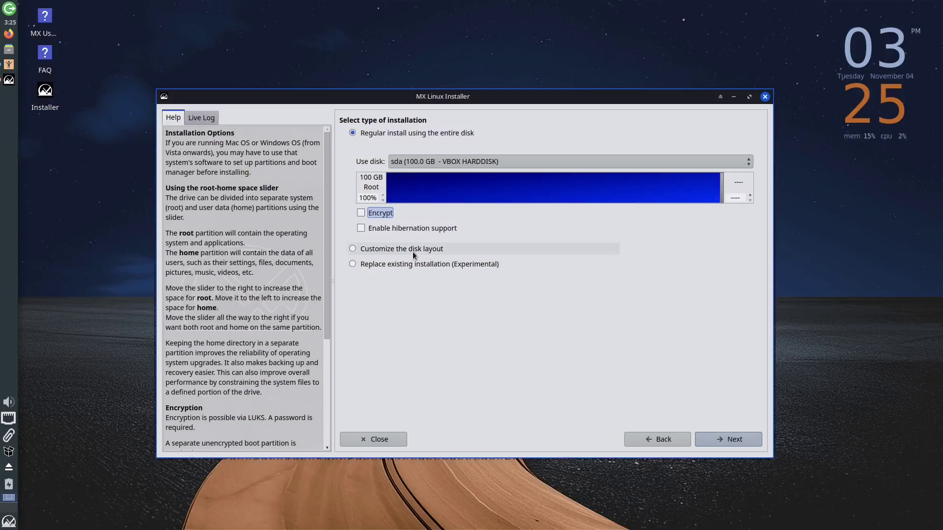
# Step: Switch to Customize the disk layout, view the sda partition list, then go back
pyautogui.click(411, 249)
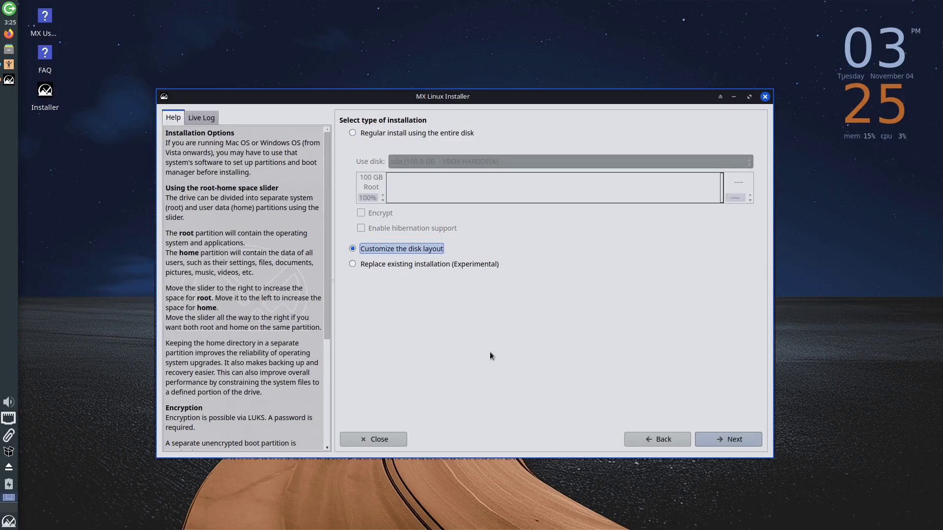
pyautogui.click(720, 439)
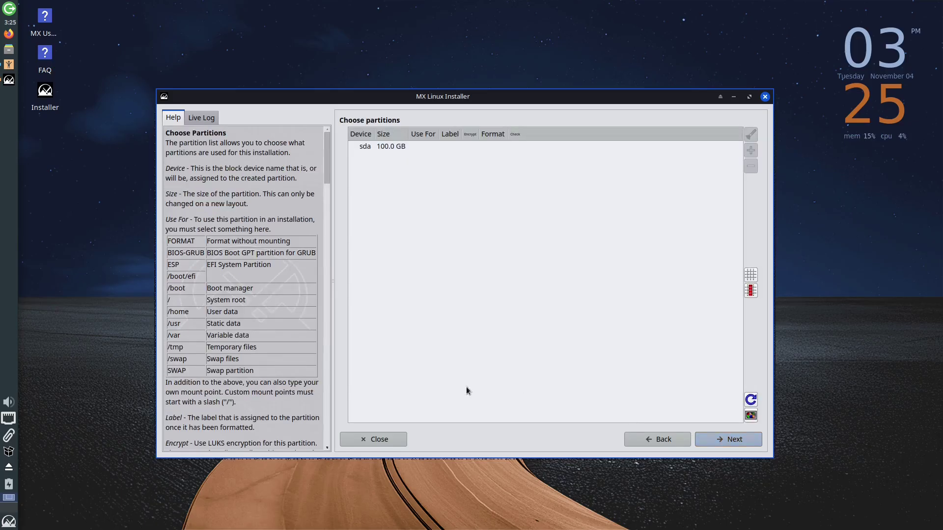
pyautogui.click(390, 147)
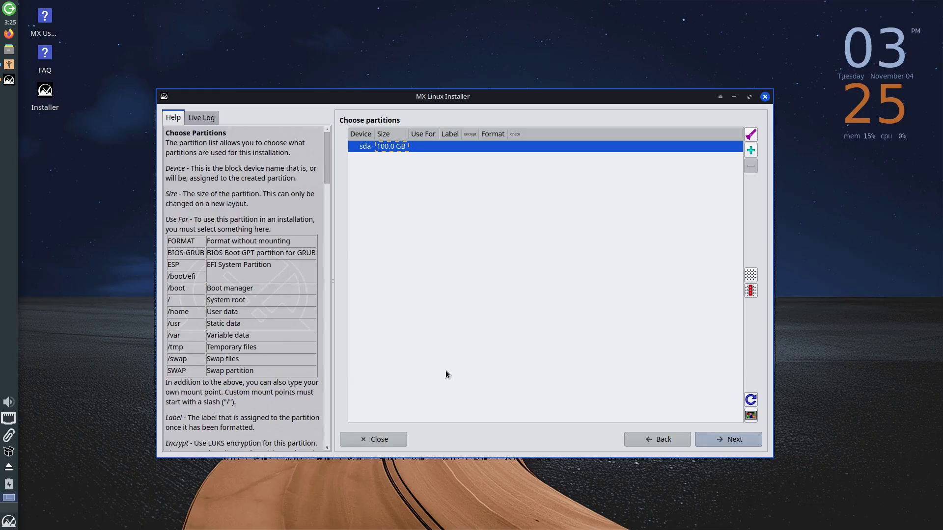
pyautogui.click(661, 442)
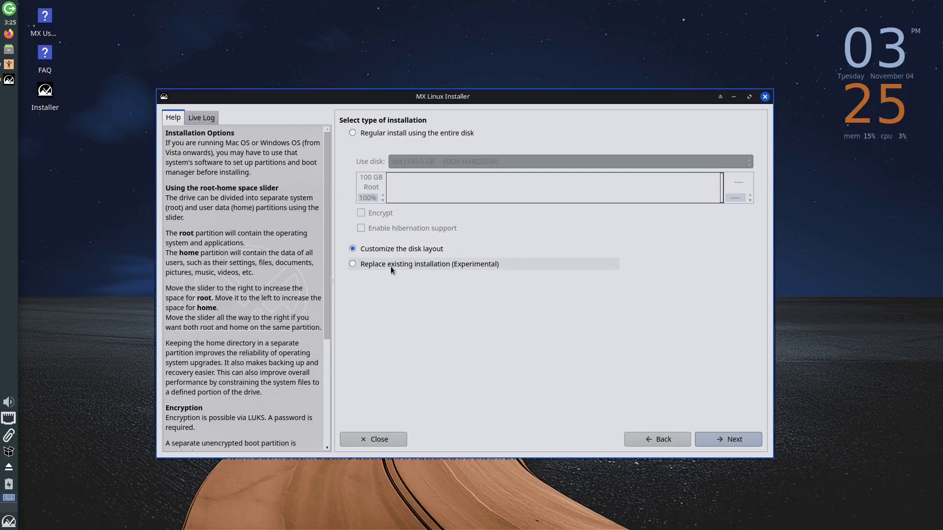
# Step: Choose Replace existing installation, pick the MX 23.6 Libretto install, and accept the GRUB and swap pages
pyautogui.click(390, 266)
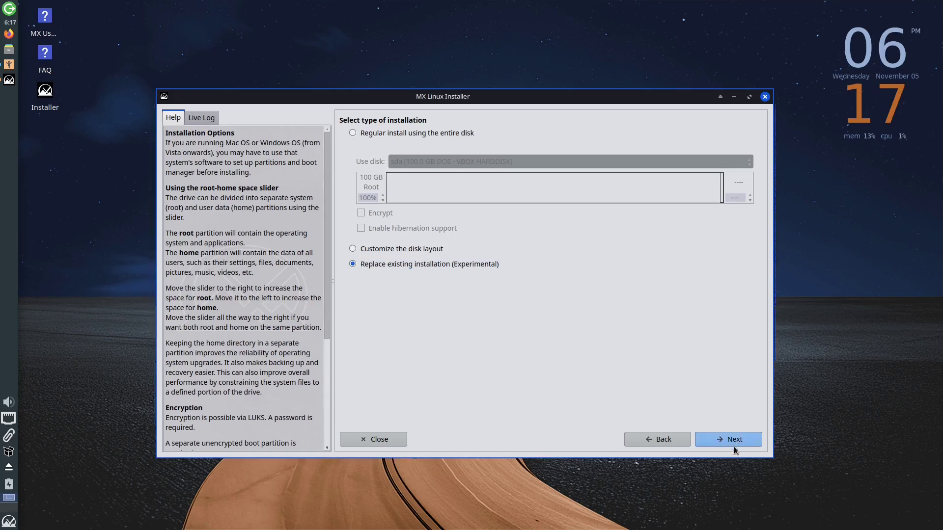
pyautogui.click(731, 439)
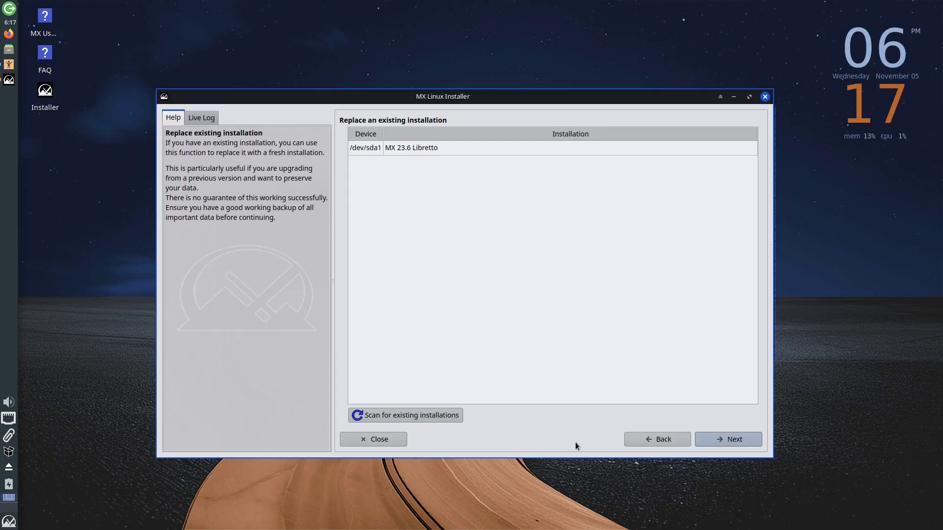
pyautogui.click(401, 148)
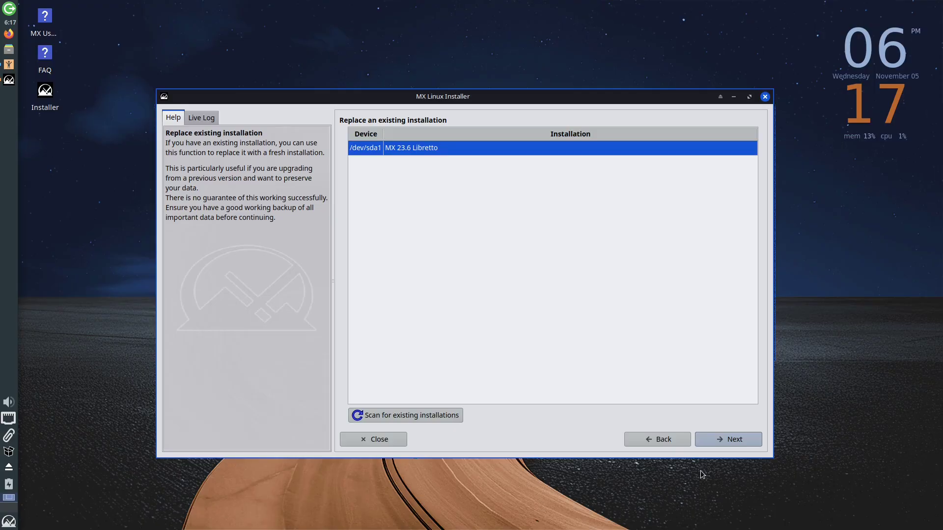
pyautogui.press('Return')
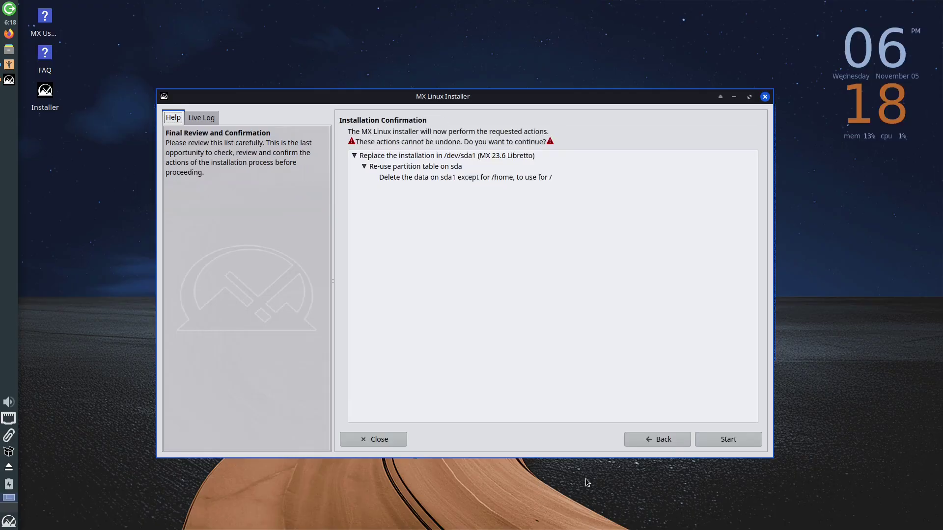
pyautogui.click(720, 440)
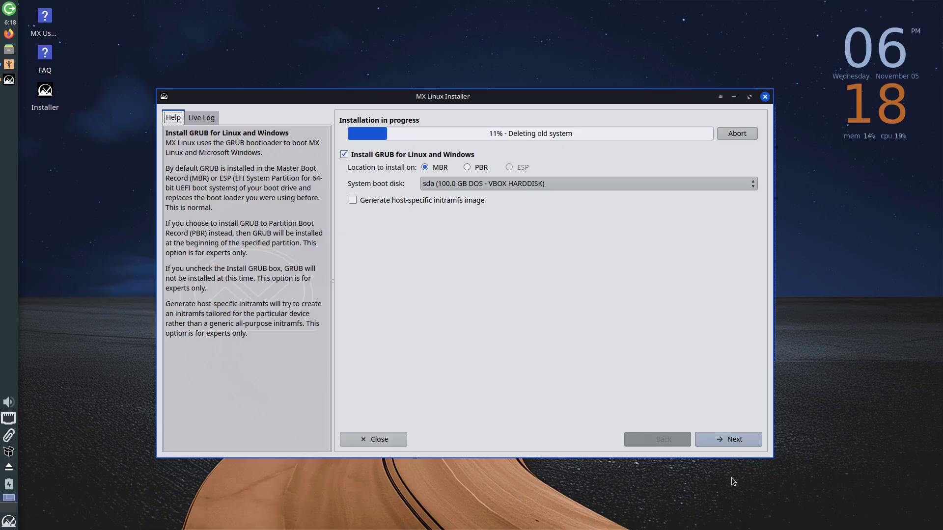
pyautogui.click(734, 442)
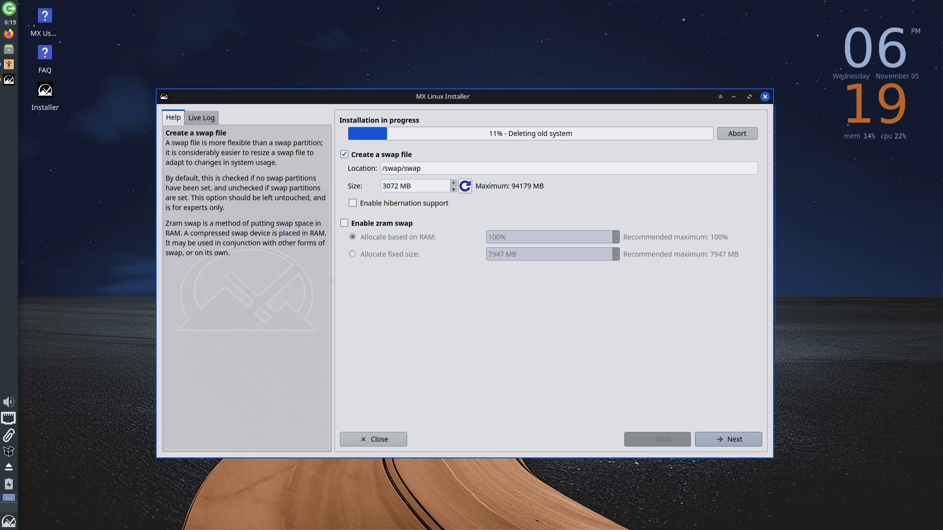
pyautogui.click(730, 441)
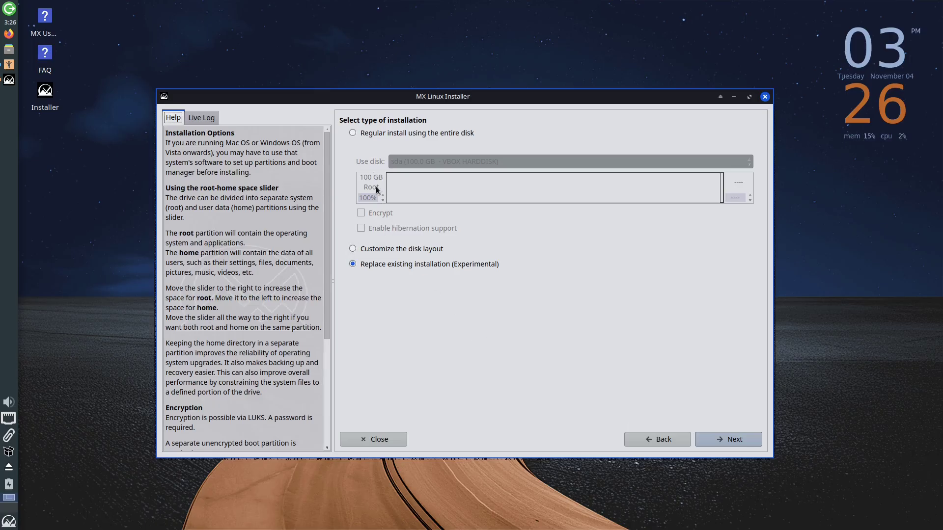
# Step: Select Regular install using the entire disk and review the sda format action on the confirmation page
pyautogui.click(368, 134)
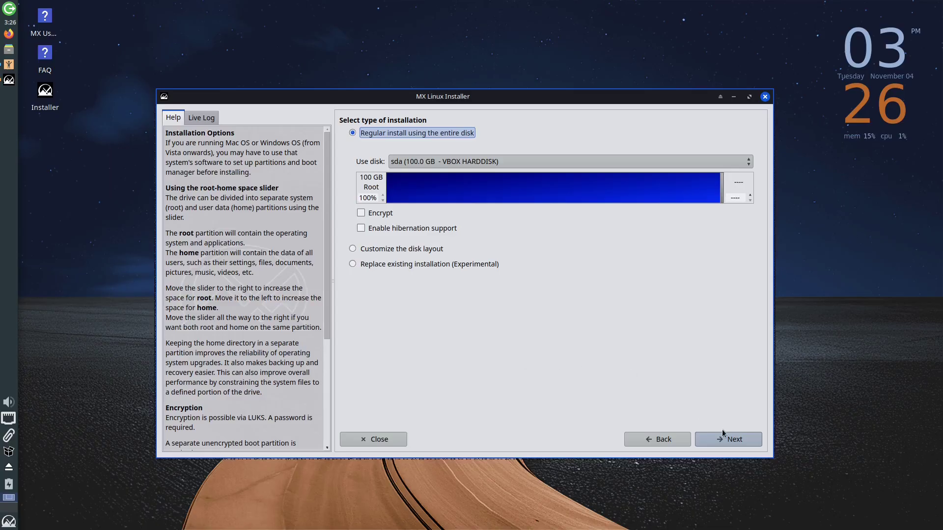
pyautogui.click(729, 440)
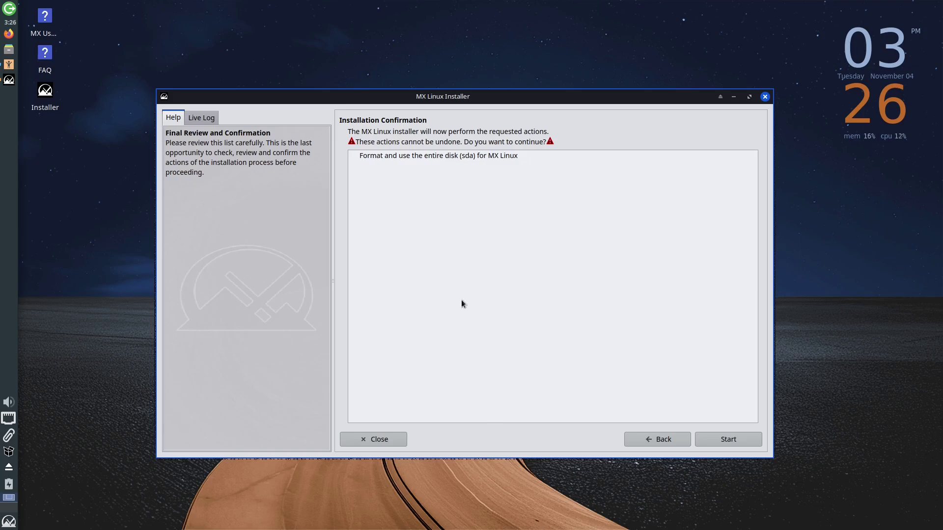
pyautogui.click(448, 156)
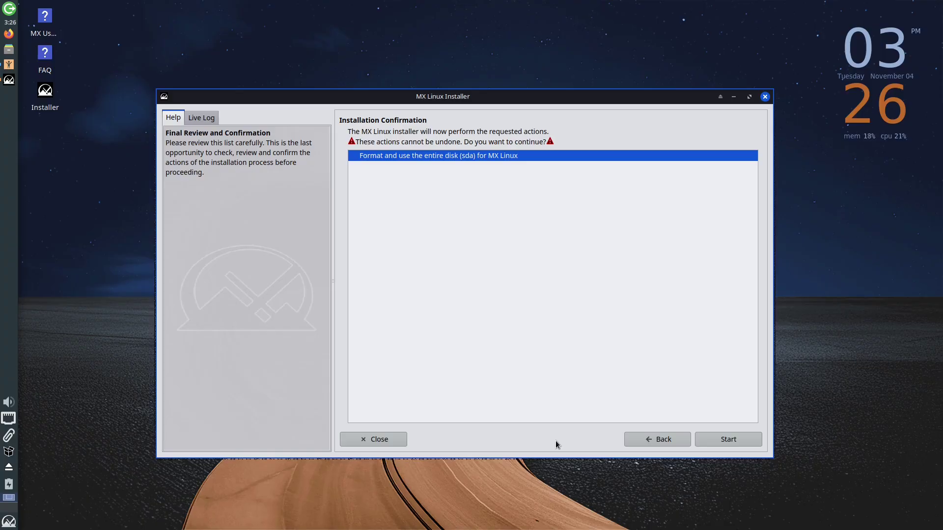
# Step: Start the whole-disk install and wait for the Create a swap file page (3072 MB, /swap/swap)
pyautogui.click(732, 443)
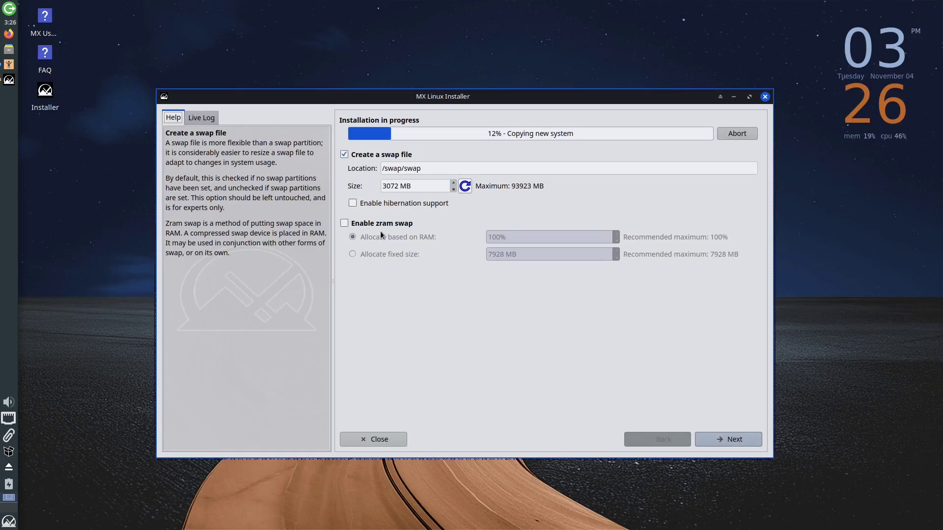
# Step: Try the swap options, ending with the 3072 MB swap file kept and zram swap off
pyautogui.click(344, 155)
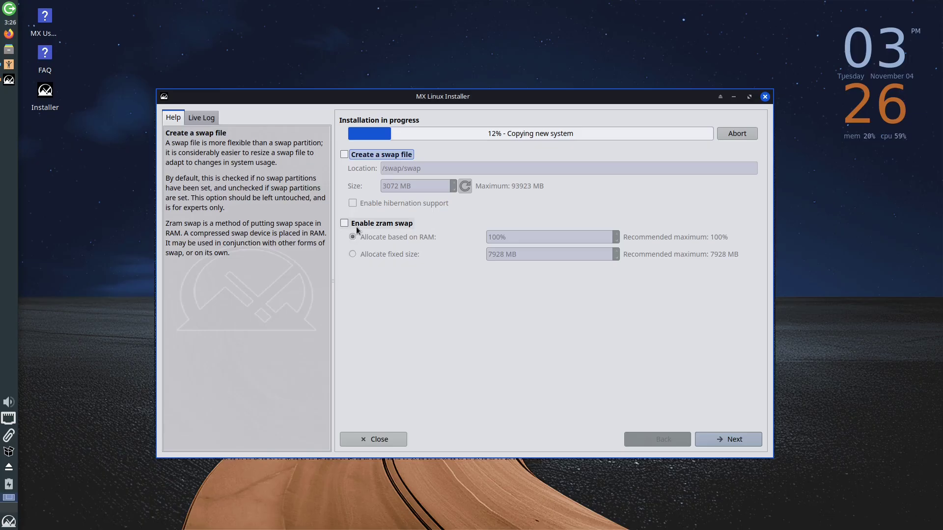
pyautogui.click(355, 225)
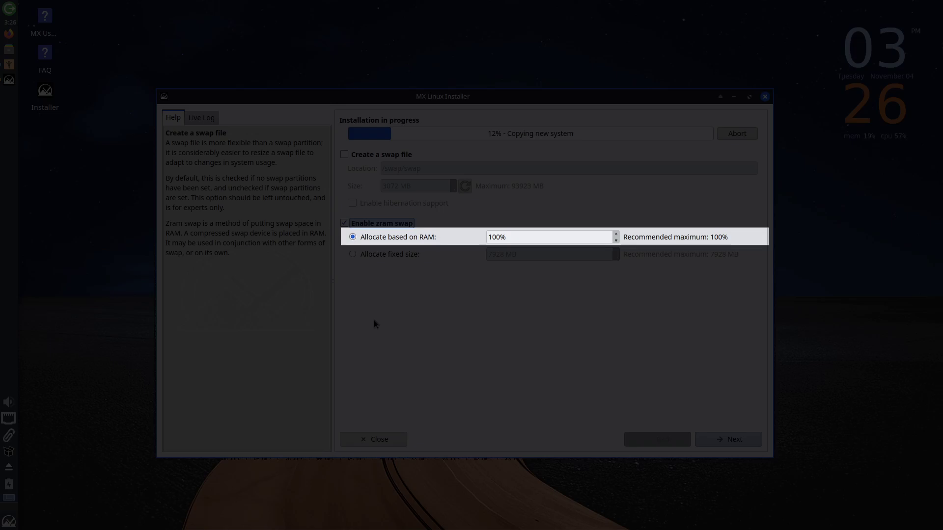
pyautogui.press('Tab')
pyautogui.press('Down')
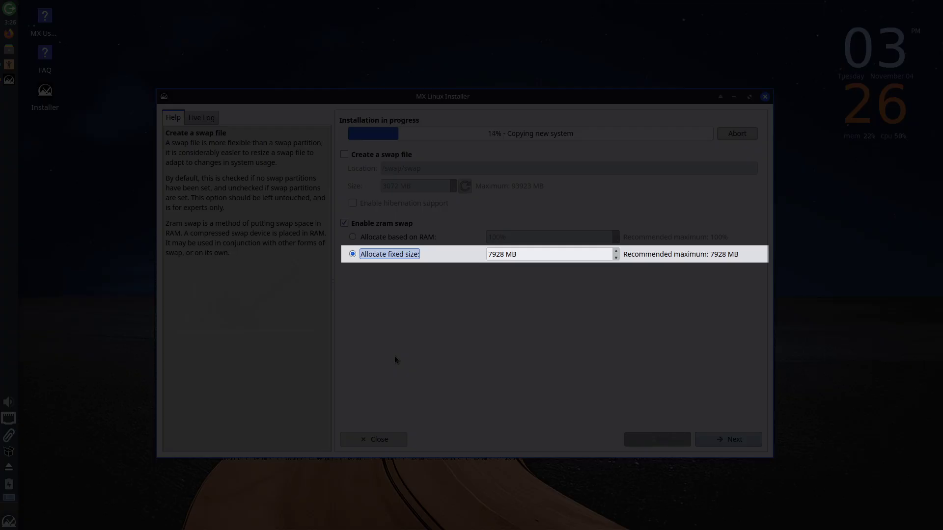
pyautogui.press('Up')
pyautogui.hotkey('shift', 'Tab')
pyautogui.press('space')
pyautogui.click(352, 155)
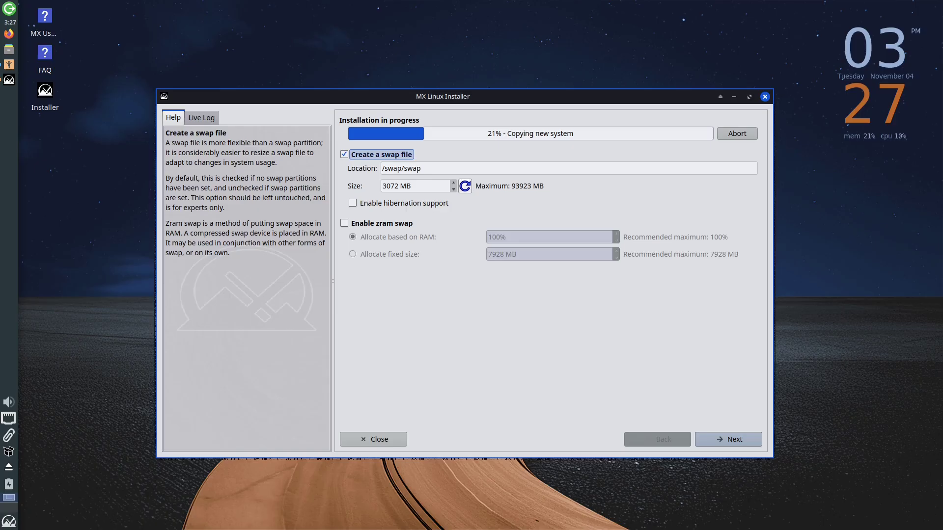
# Step: Rename the computer from 'mx' to 'digitalarena'
pyautogui.press('Return')
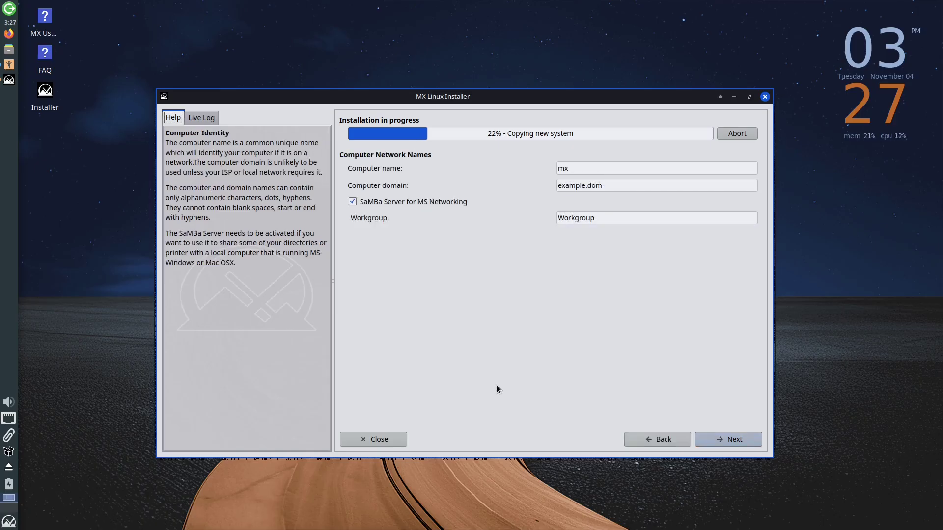
pyautogui.doubleClick(569, 170)
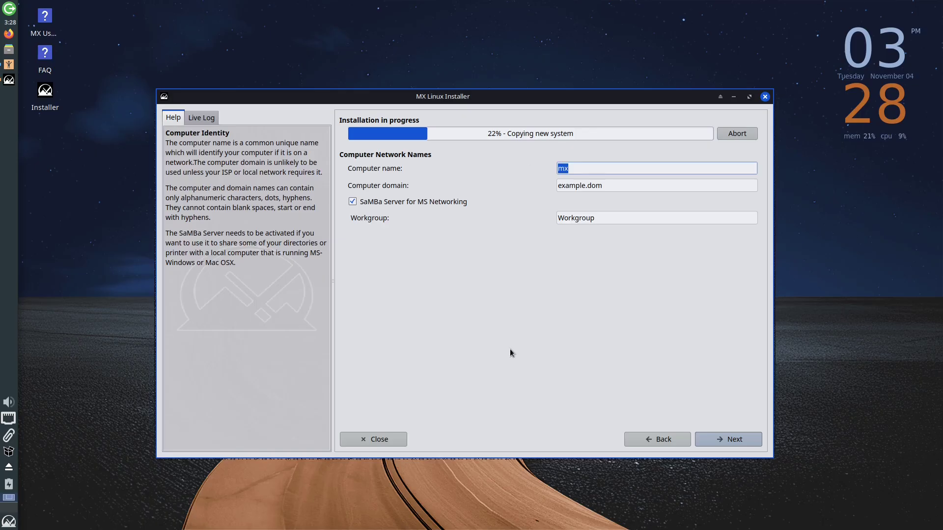
pyautogui.write('digitalarena')
pyautogui.click(733, 442)
# Step: Keep the United States - American English locale and America/New York timezone
pyautogui.click(747, 168)
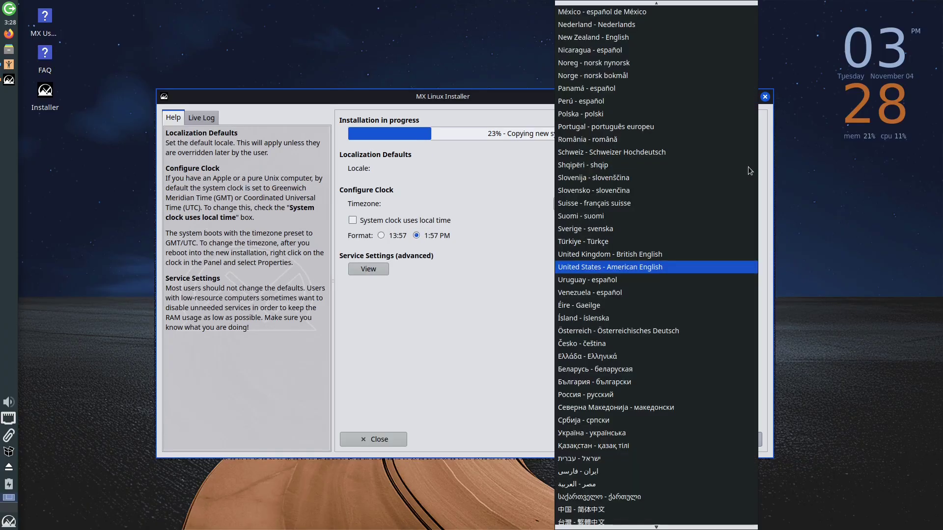
pyautogui.scroll(-1, 743, 169)
pyautogui.scroll(8, 744, 170)
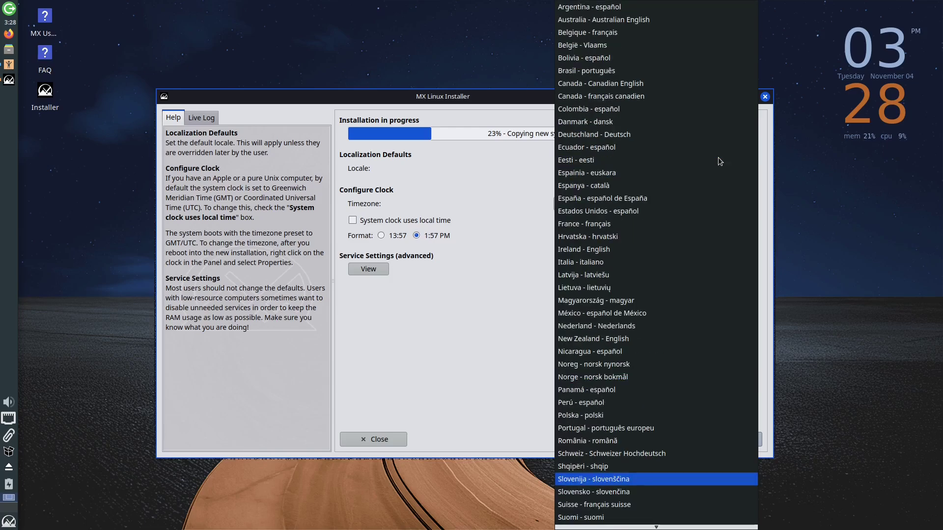
pyautogui.click(467, 375)
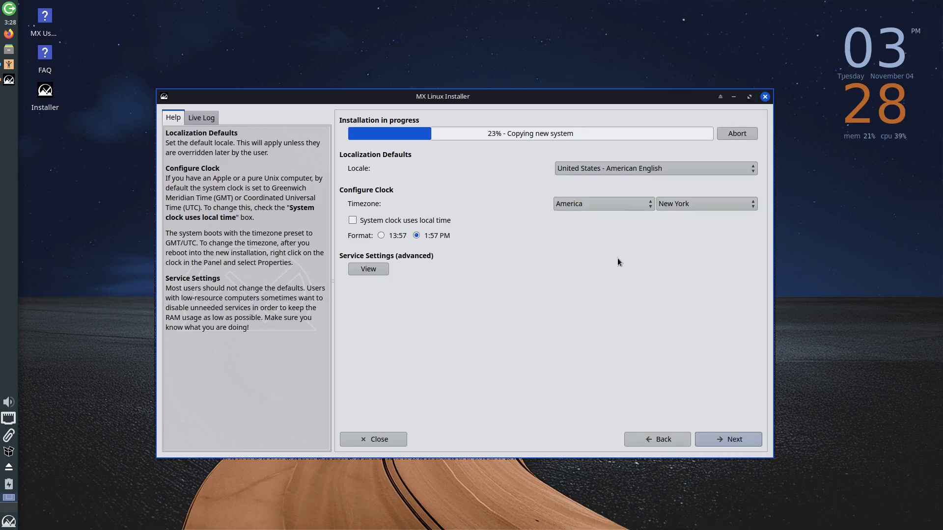
pyautogui.click(633, 202)
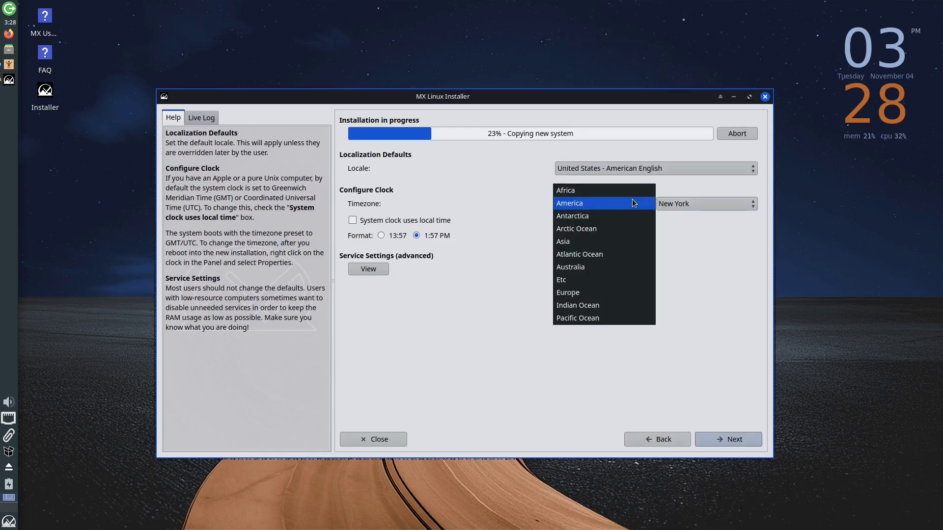
pyautogui.click(723, 324)
pyautogui.click(741, 204)
pyautogui.scroll(-7, 741, 212)
pyautogui.click(518, 339)
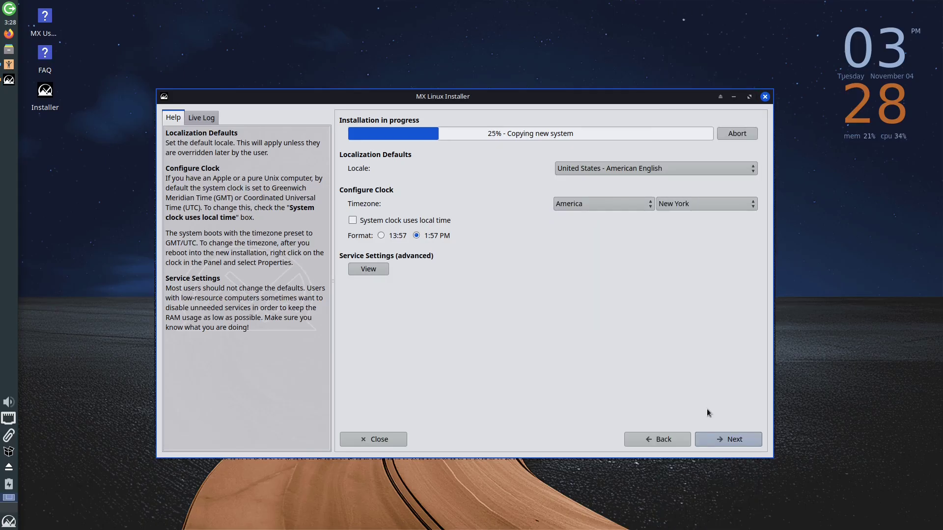
# Step: Set up the default user account with a username and a confirmed password
pyautogui.click(732, 440)
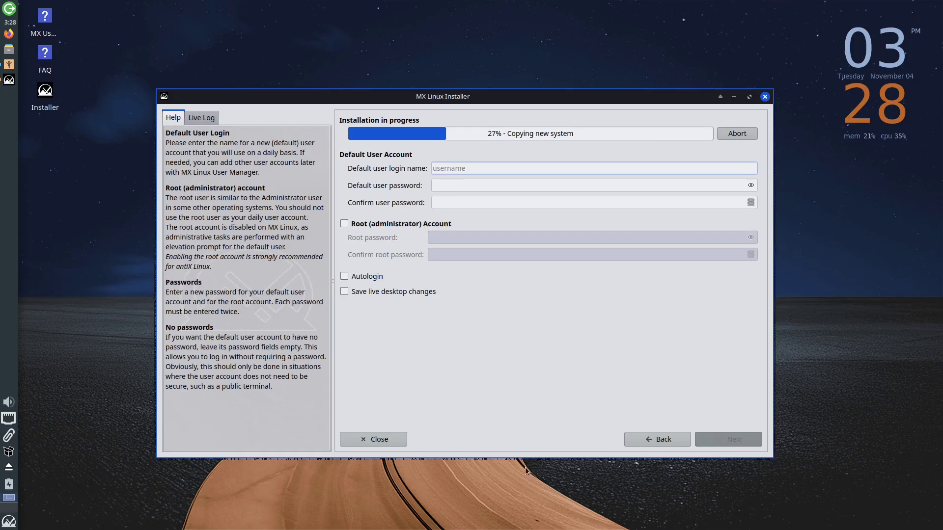
pyautogui.write('digitalarena')
pyautogui.press('Tab')
pyautogui.write('**********')
pyautogui.press('Tab')
pyautogui.write('**********')
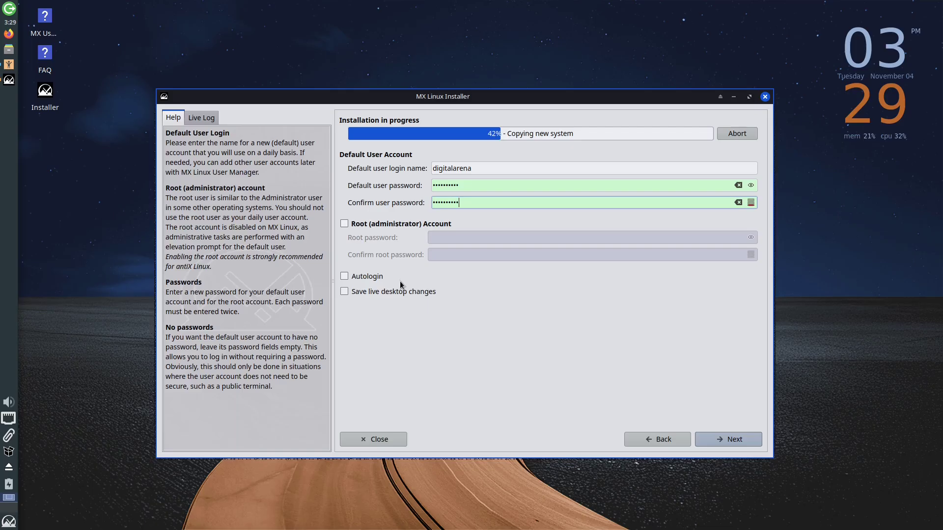
# Step: Enable the root administrator account and enter and confirm its password
pyautogui.click(400, 224)
pyautogui.press('Tab')
pyautogui.write('******')
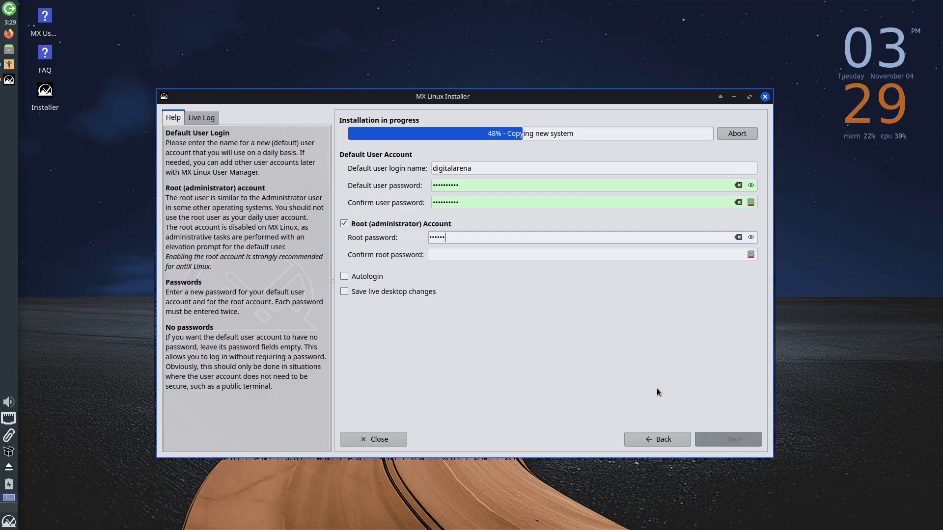
pyautogui.write('************')
pyautogui.press('Tab')
pyautogui.write('********')
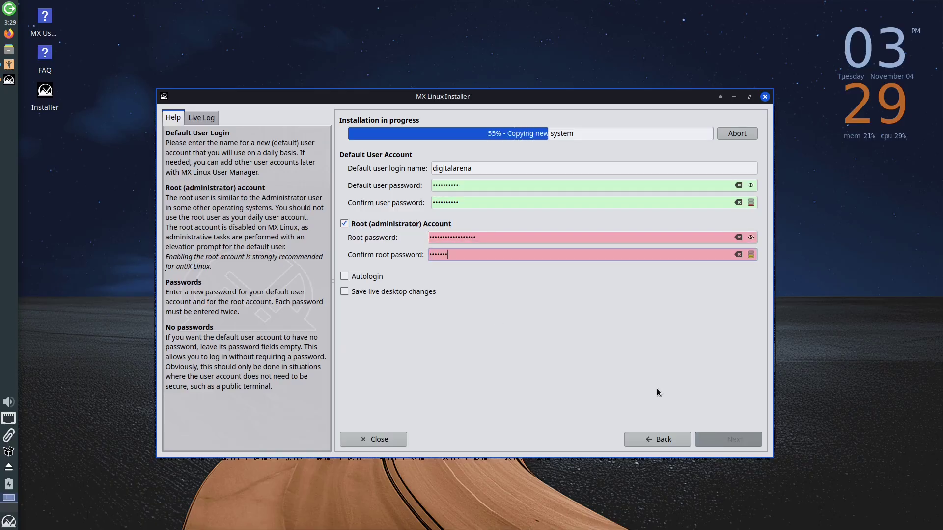
pyautogui.write('*********')
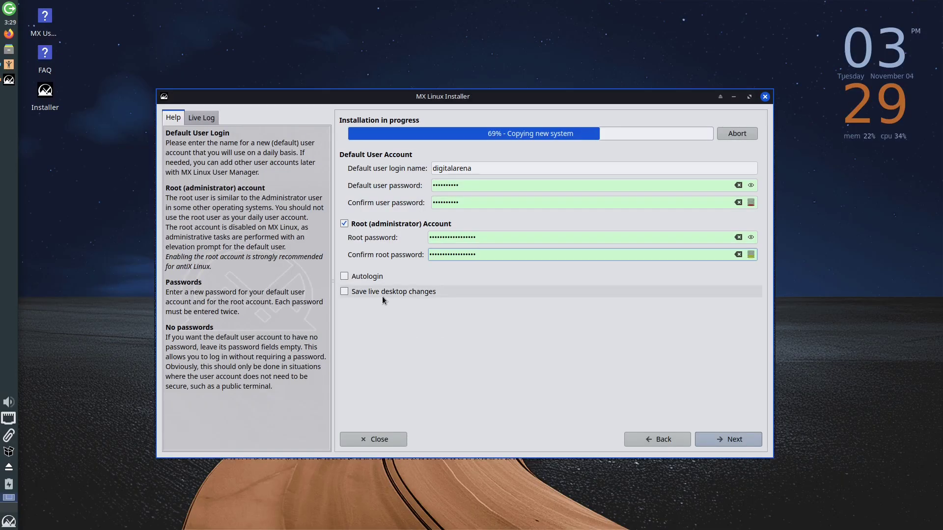
# Step: Leave live desktop changes and the root account off, finish installing, and restart
pyautogui.click(382, 291)
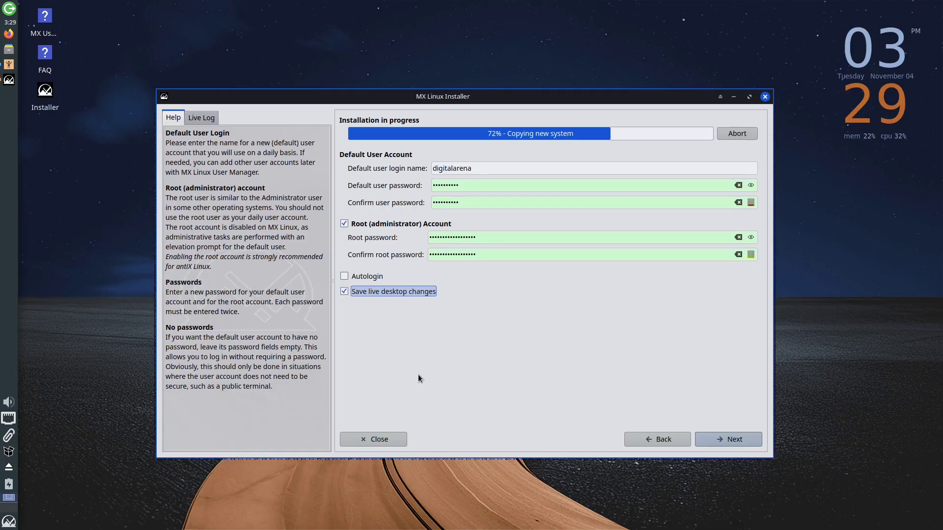
pyautogui.click(393, 292)
pyautogui.click(401, 223)
pyautogui.click(739, 439)
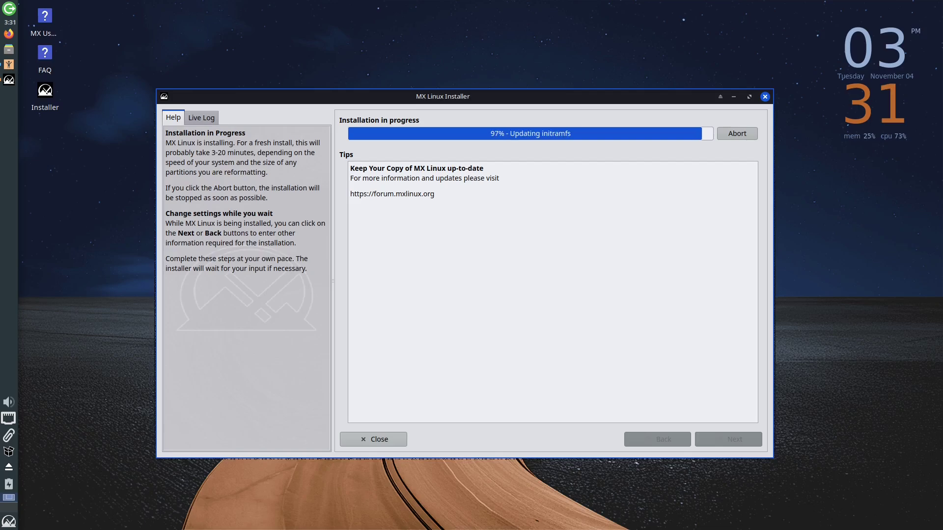
pyautogui.click(728, 439)
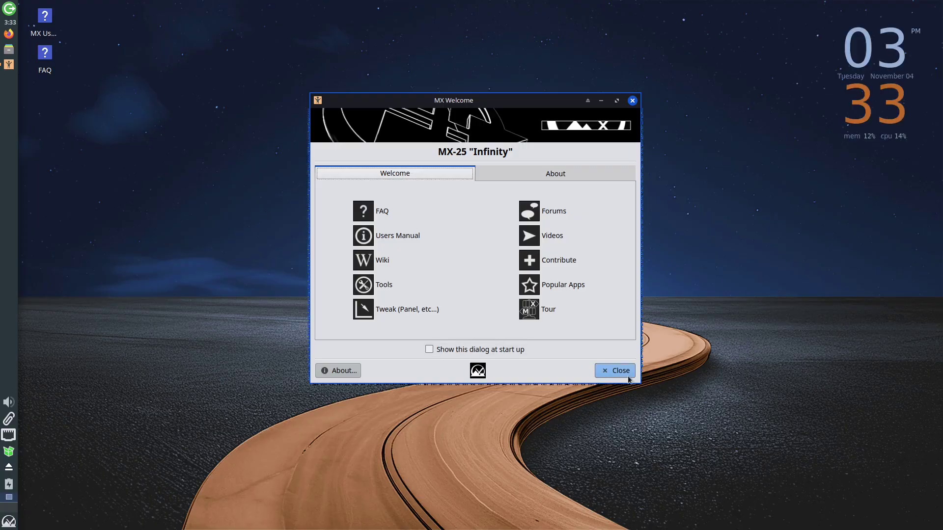
# Step: Close the Welcome window and widen the side panel in Panel Preferences
pyautogui.click(628, 374)
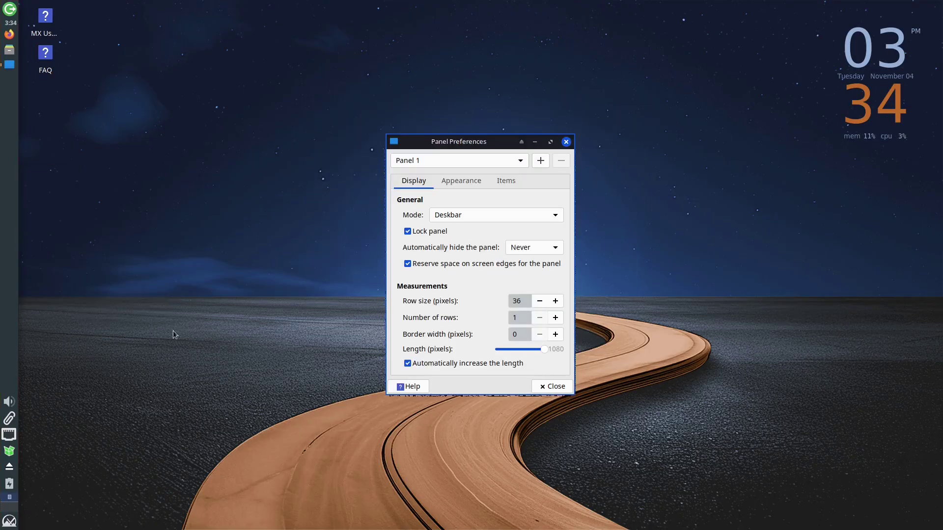
pyautogui.click(555, 302)
pyautogui.click(552, 385)
# Step: Increase the desktop icon size in Desktop settings' Icons tab
pyautogui.rightClick(162, 244)
pyautogui.moveTo(214, 456)
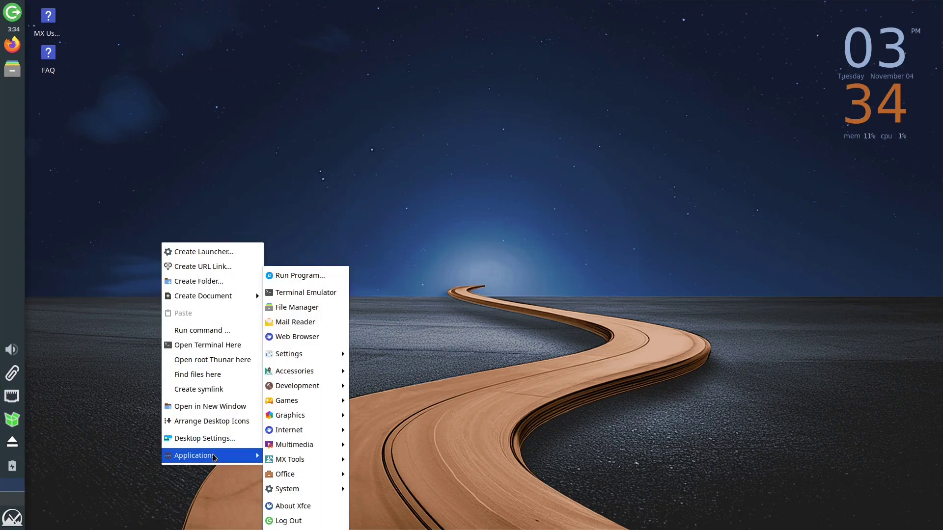
pyautogui.moveTo(290, 354)
pyautogui.click(380, 202)
pyautogui.click(444, 155)
pyautogui.click(473, 208)
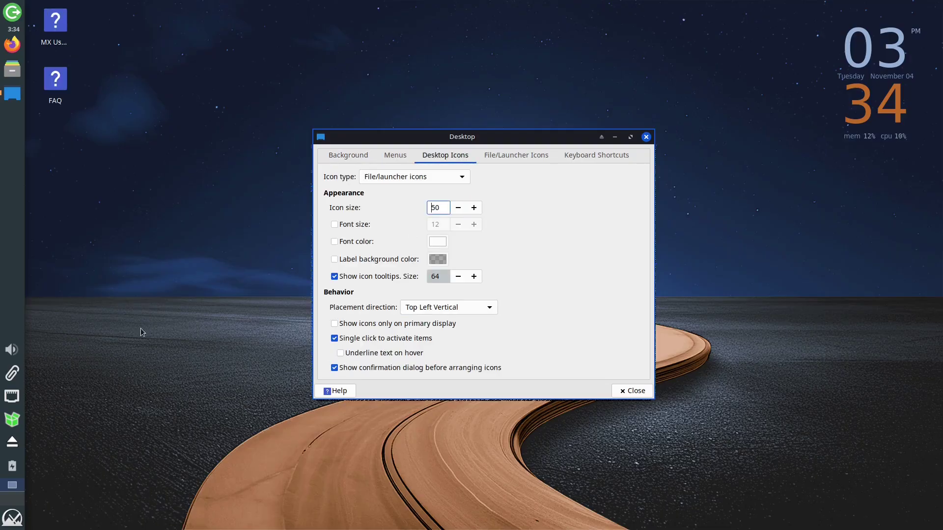
pyautogui.click(646, 137)
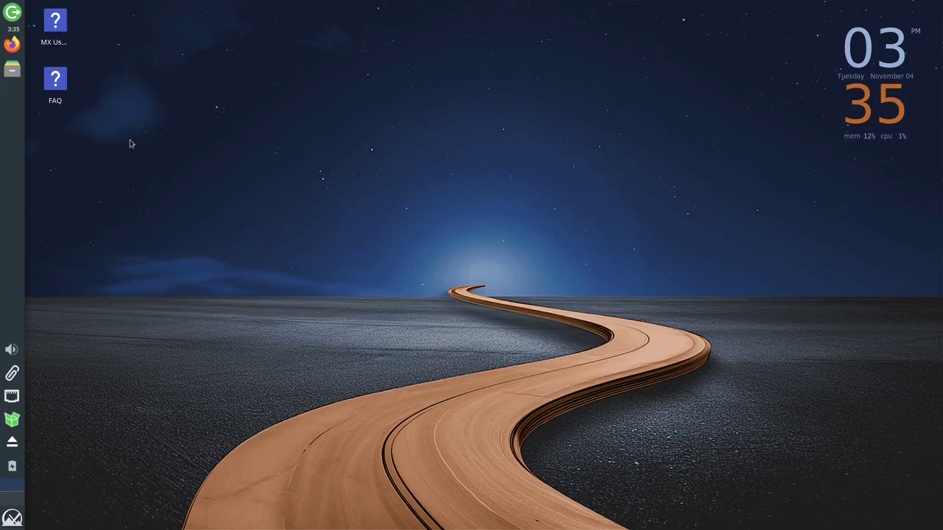
# Step: Open the MX Users Manual maximized and scroll the Installation chapter to 2.4.3 UEFI
pyautogui.doubleClick(55, 22)
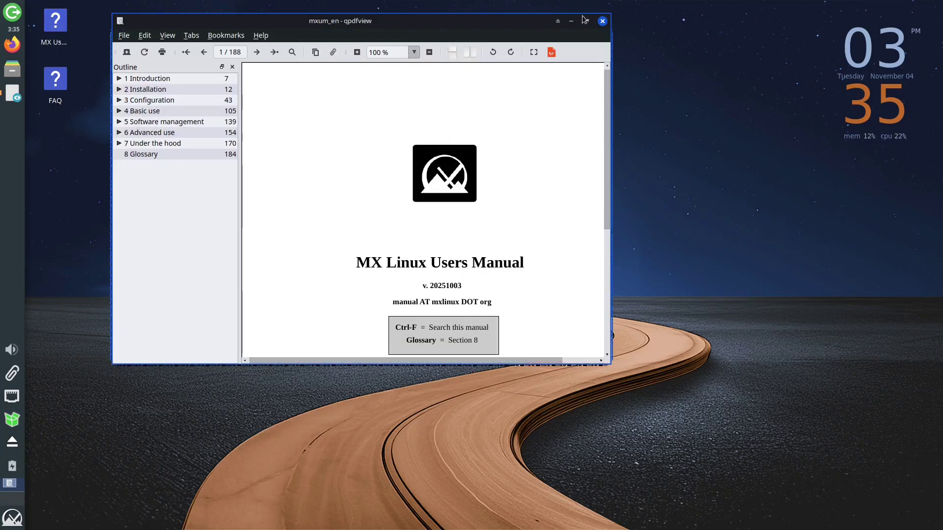
pyautogui.click(585, 20)
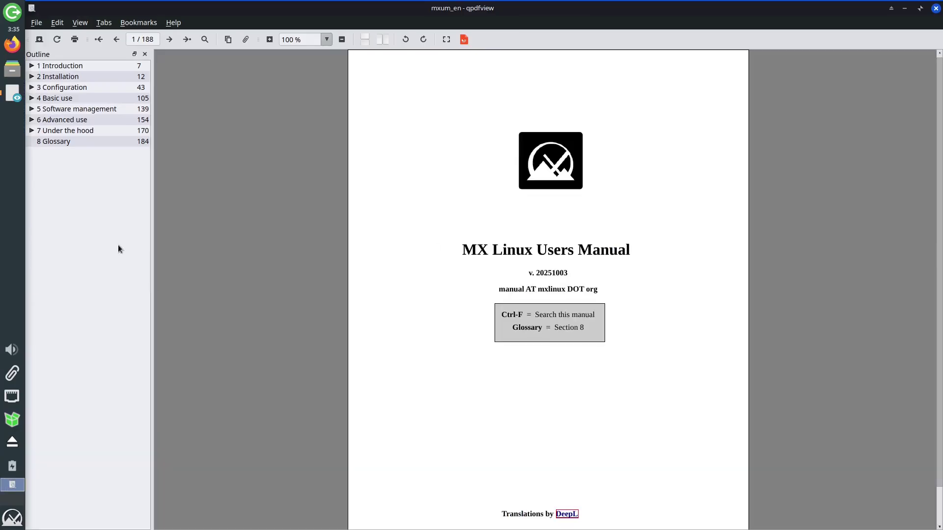
pyautogui.scroll(-20, 238, 189)
pyautogui.scroll(-20, 240, 190)
pyautogui.scroll(-20, 240, 190)
pyautogui.scroll(20, 905, 211)
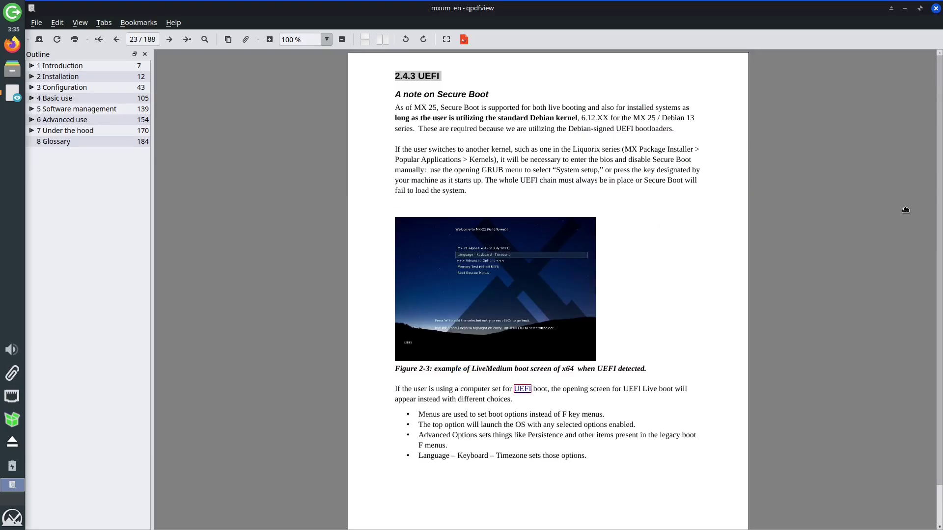
pyautogui.scroll(-20, 905, 210)
pyautogui.scroll(20, 905, 210)
pyautogui.scroll(-15, 905, 210)
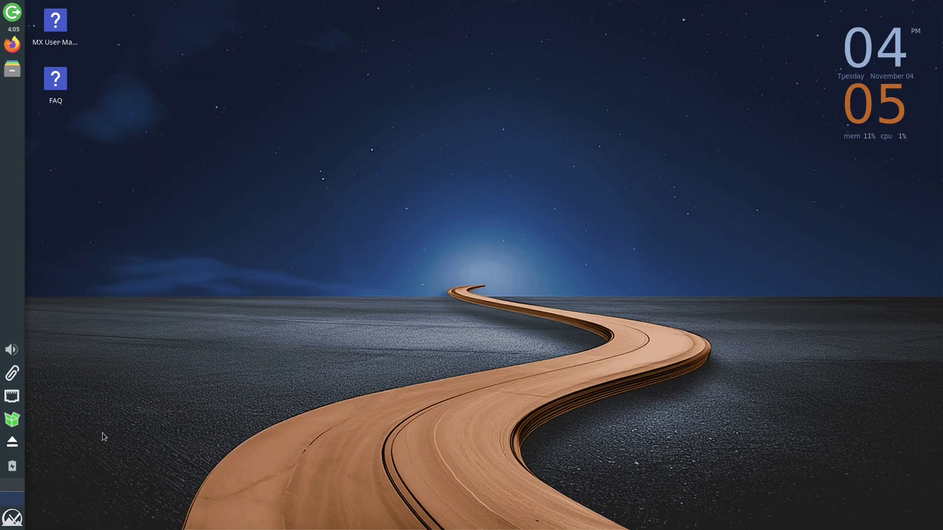
# Step: Search the Whisker menu for 'mx' and launch MX Tools
pyautogui.click(13, 520)
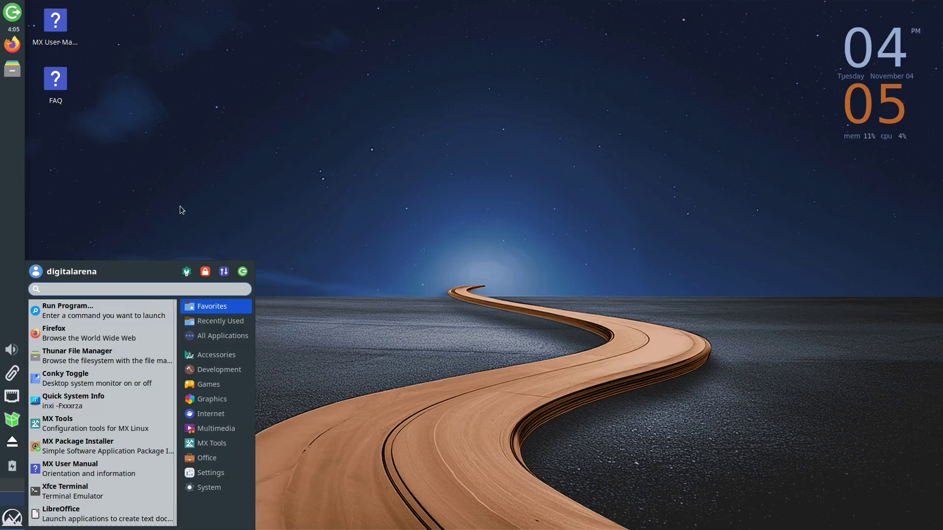
pyautogui.write('mx')
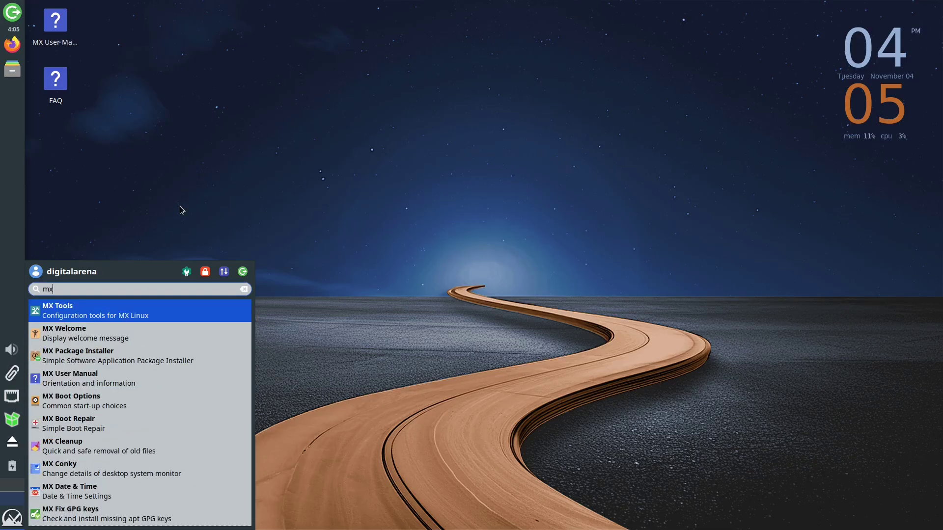
pyautogui.click(89, 315)
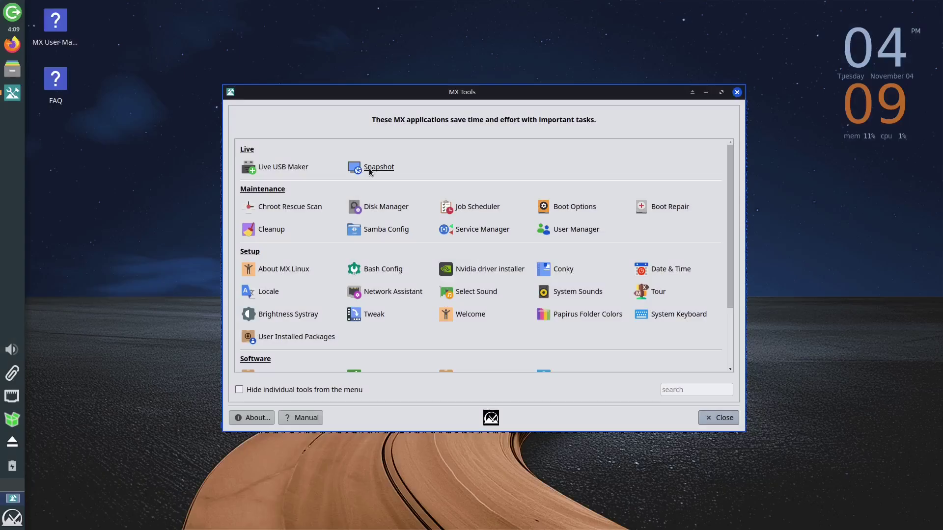
# Step: Open Snapshot, review its snapshot-20251104_1609.iso settings, and close it without creating an image
pyautogui.click(373, 169)
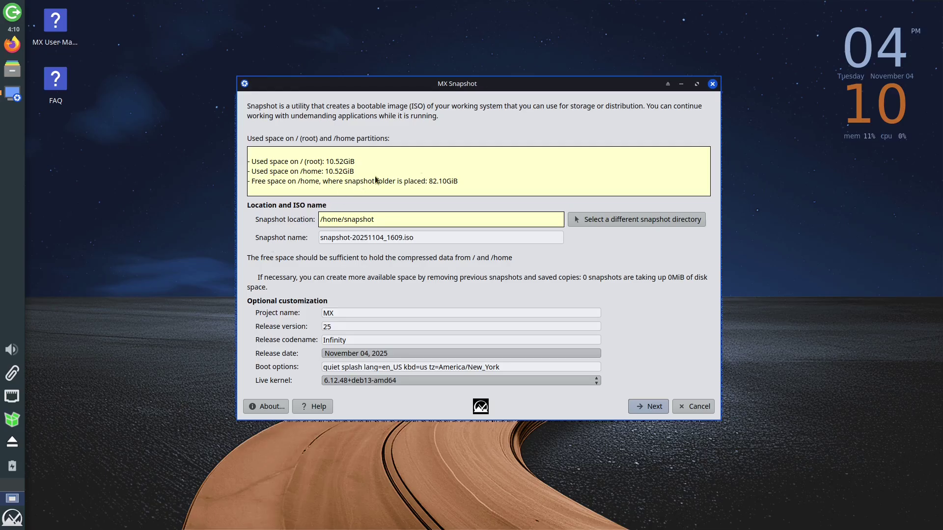
pyautogui.click(711, 84)
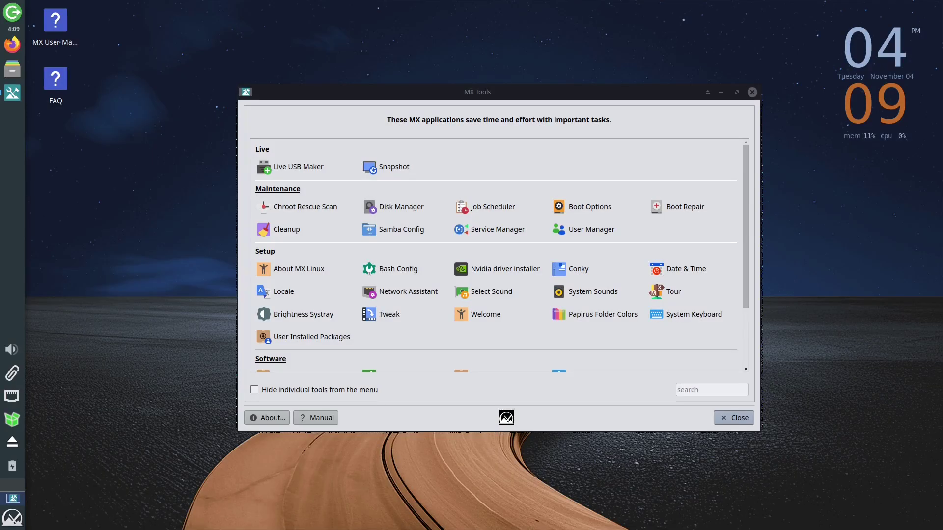
# Step: Launch Live USB Maker from the Live section of MX Tools
pyautogui.click(298, 167)
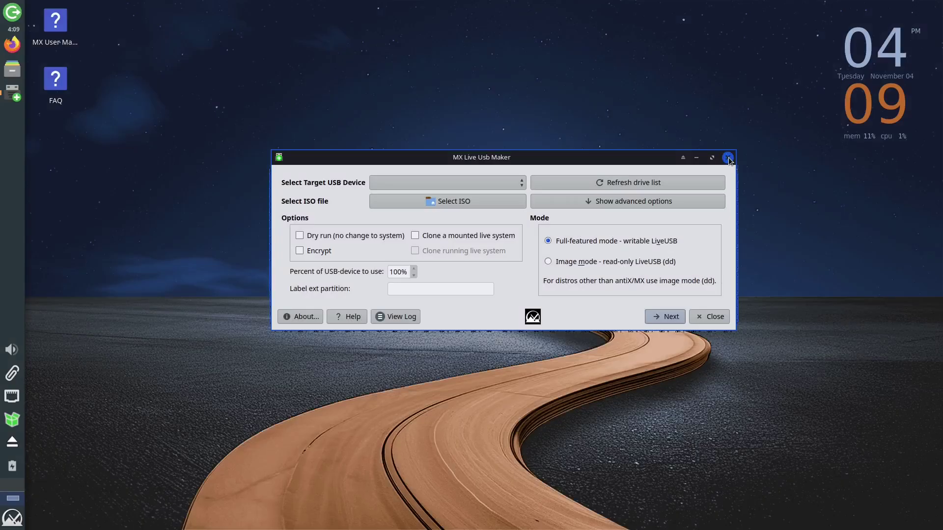
# Step: Close Live USB Maker, open Boot Repair, and cancel without repairing GRUB
pyautogui.click(727, 157)
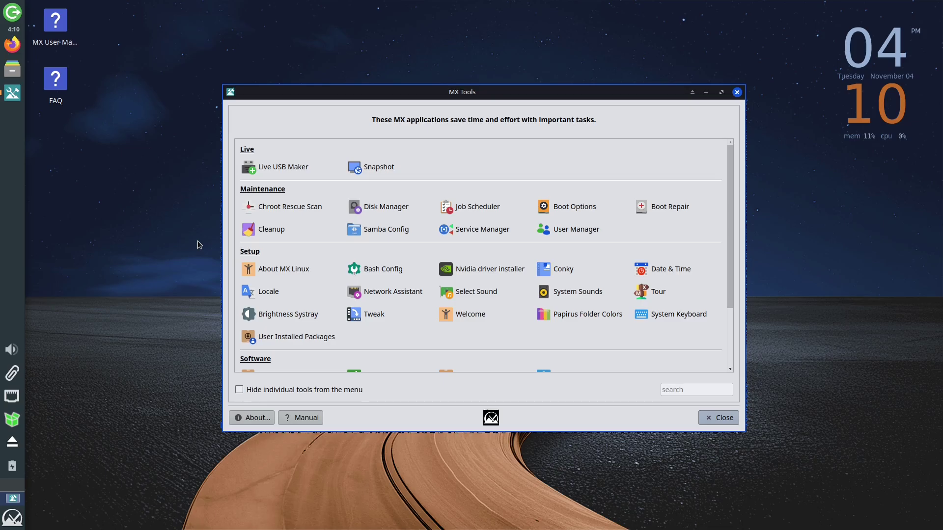
pyautogui.click(267, 230)
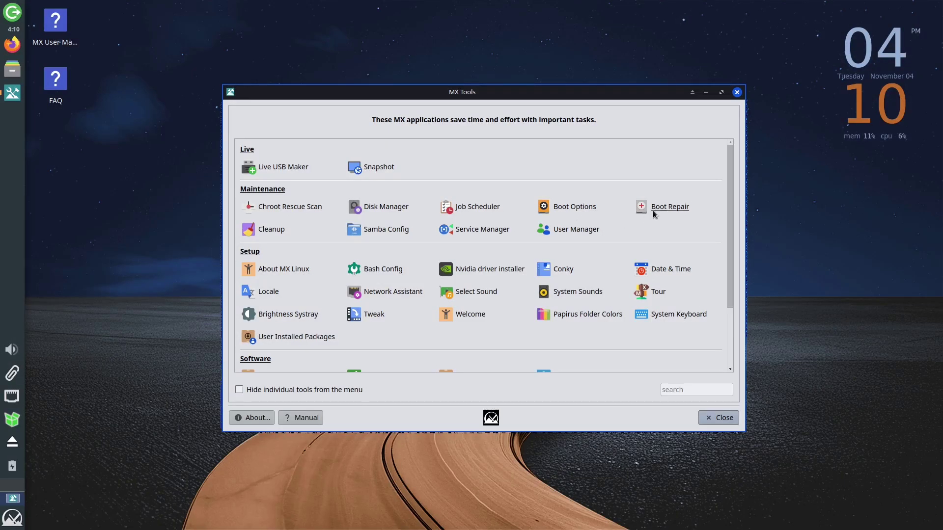
pyautogui.click(667, 211)
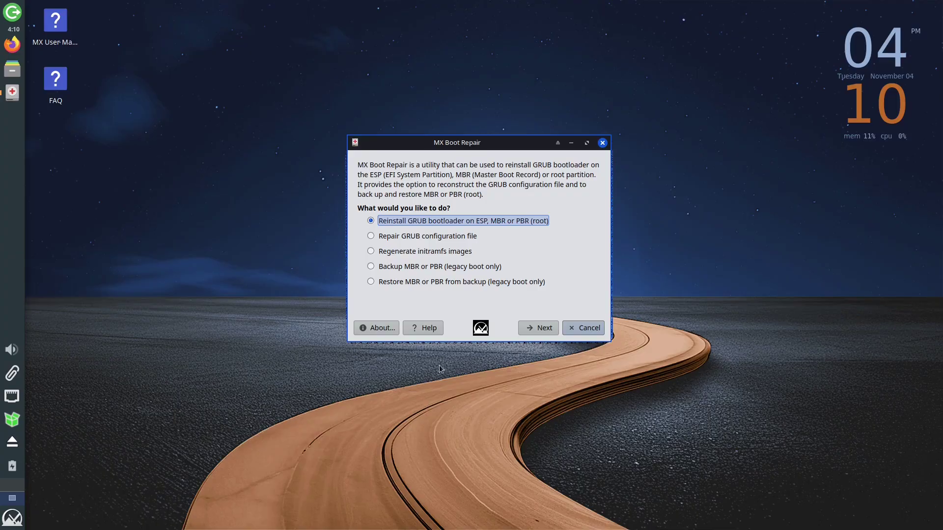
pyautogui.click(576, 329)
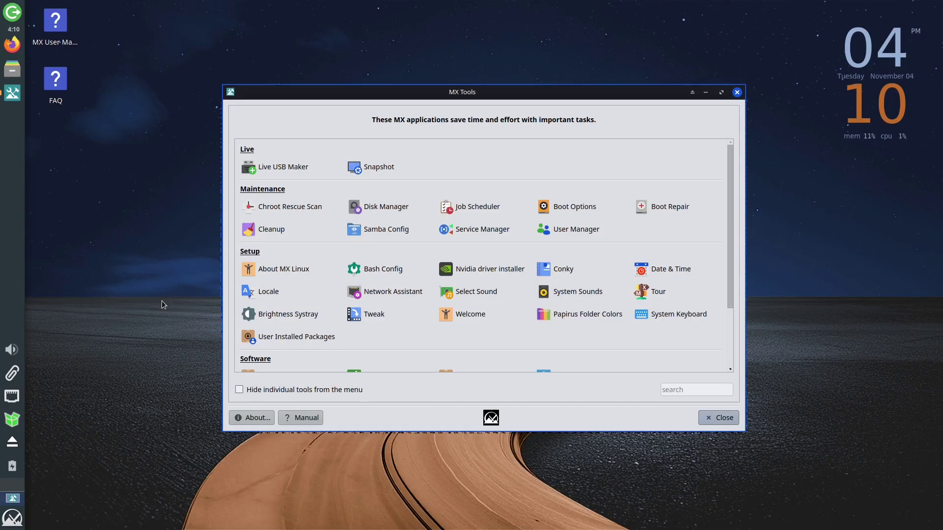
# Step: Run the Nvidia driver installer as administrator and exit after it finds no Nvidia card
pyautogui.click(501, 269)
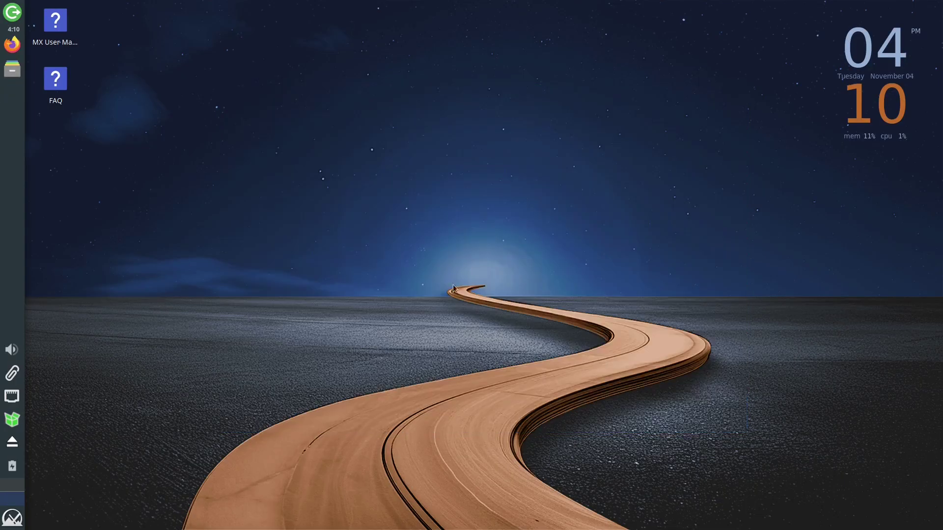
pyautogui.write('**********')
pyautogui.press('Return')
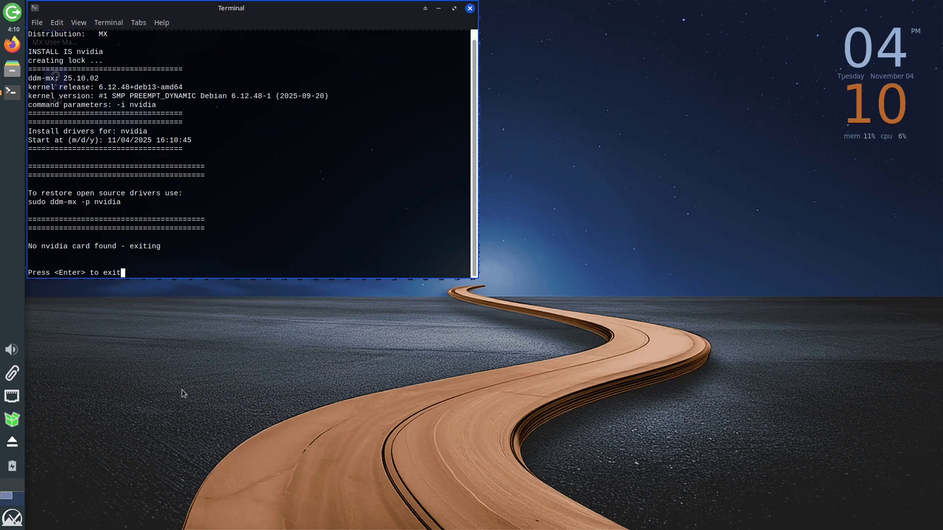
pyautogui.press('Return')
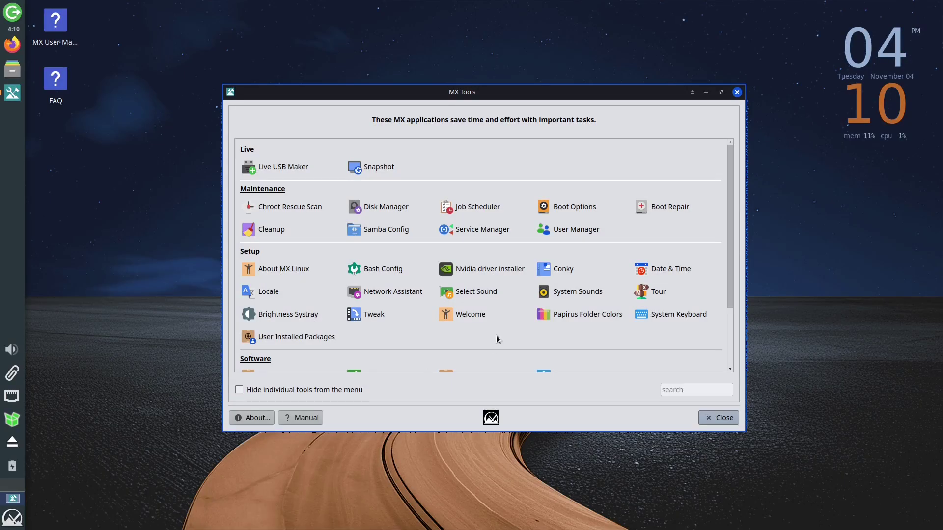
# Step: Preview the conky themes from AP-info down to CoreBlue in MX Conky without starting any, then close it
pyautogui.press('Escape')
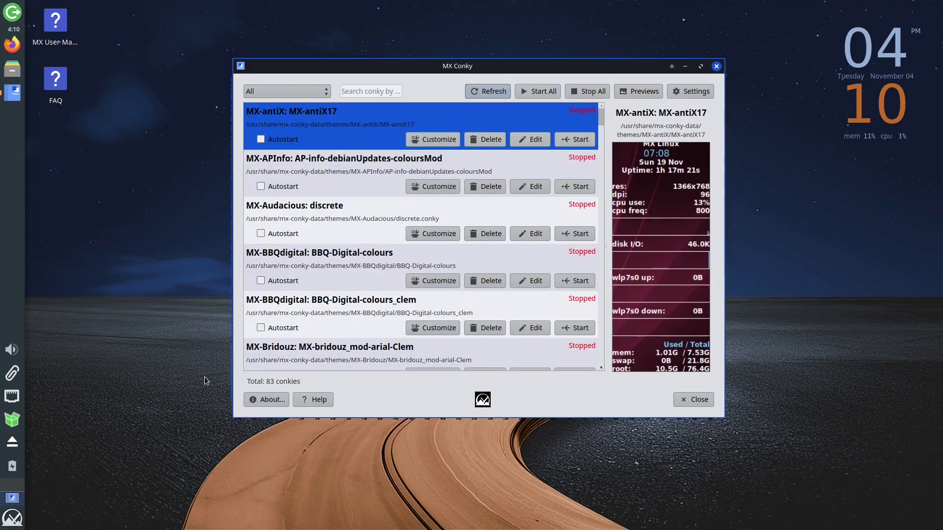
pyautogui.click(338, 172)
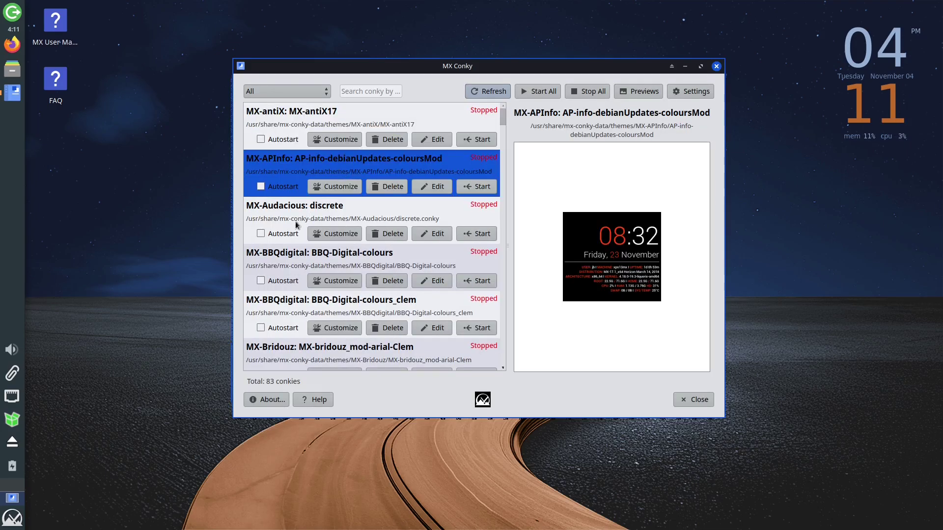
pyautogui.press('Down')
pyautogui.press('Down')
pyautogui.press('Down')
pyautogui.press('Down')
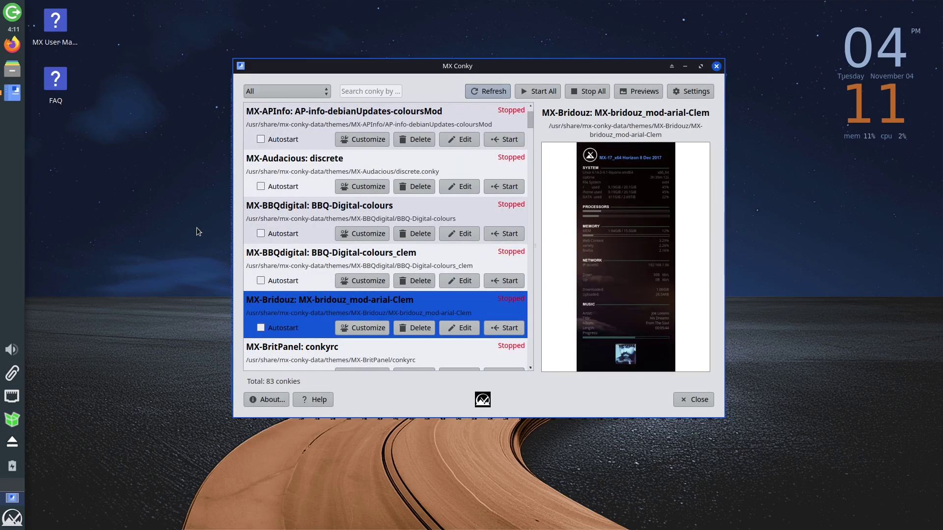
pyautogui.press('Down')
pyautogui.press('Down')
pyautogui.press('Down')
pyautogui.press('Down')
pyautogui.press('Down')
pyautogui.press('Down')
pyautogui.press('Down')
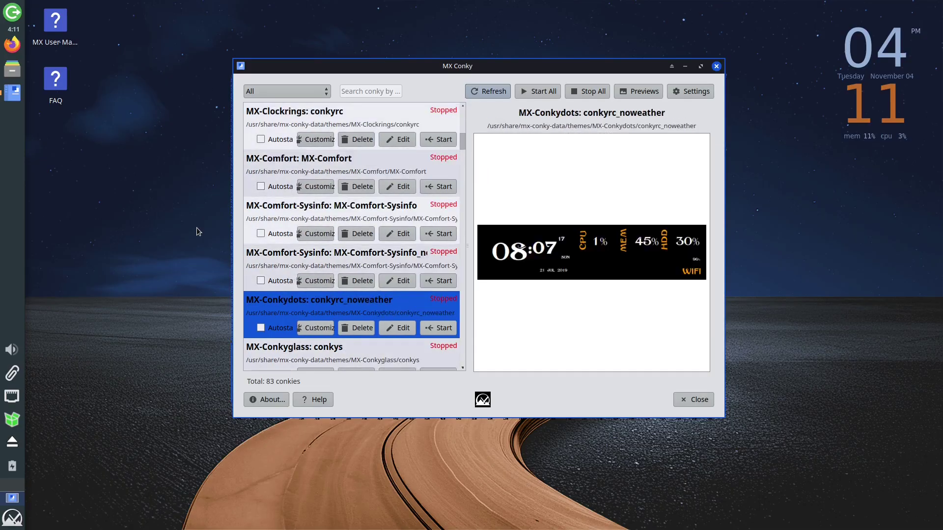
pyautogui.press('Down')
pyautogui.press('Down')
pyautogui.press('Down')
pyautogui.press('Down')
pyautogui.press('Down')
pyautogui.press('Down')
pyautogui.press('Down')
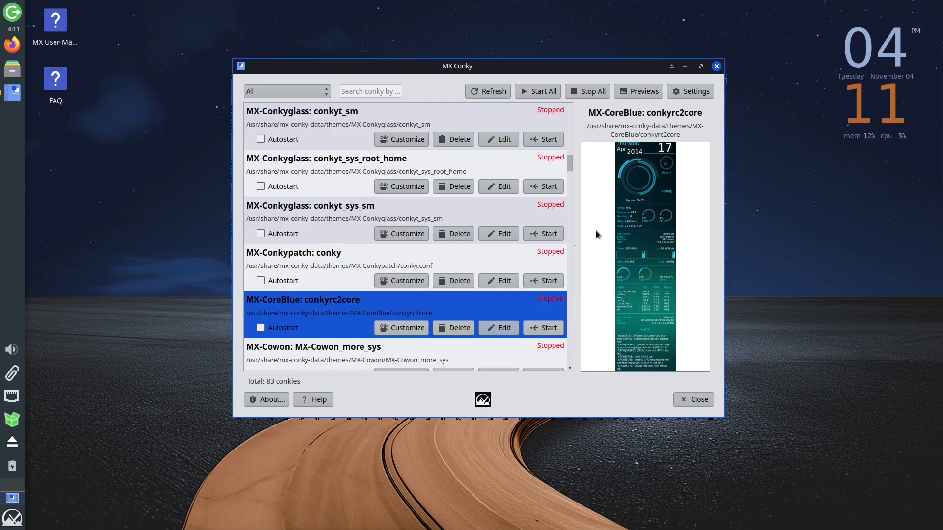
pyautogui.click(717, 65)
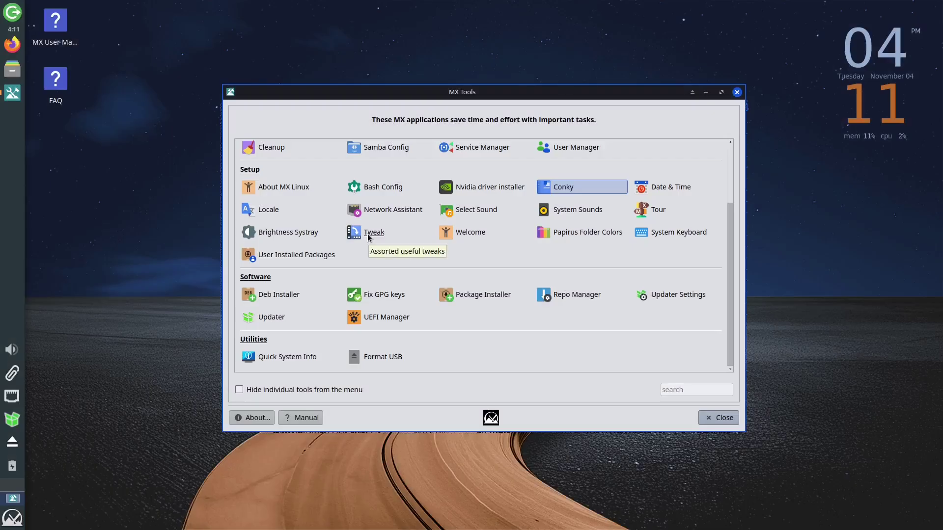
# Step: Browse MX Tweak's Theme, Compositor, Display, Xfce, Super Key and Miscellaneous tabs, then close it unchanged
pyautogui.click(373, 236)
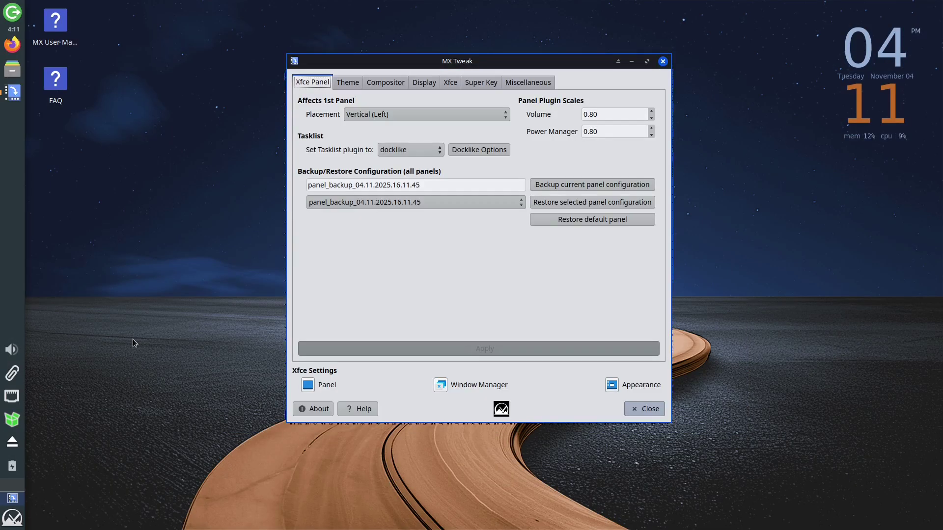
pyautogui.click(348, 82)
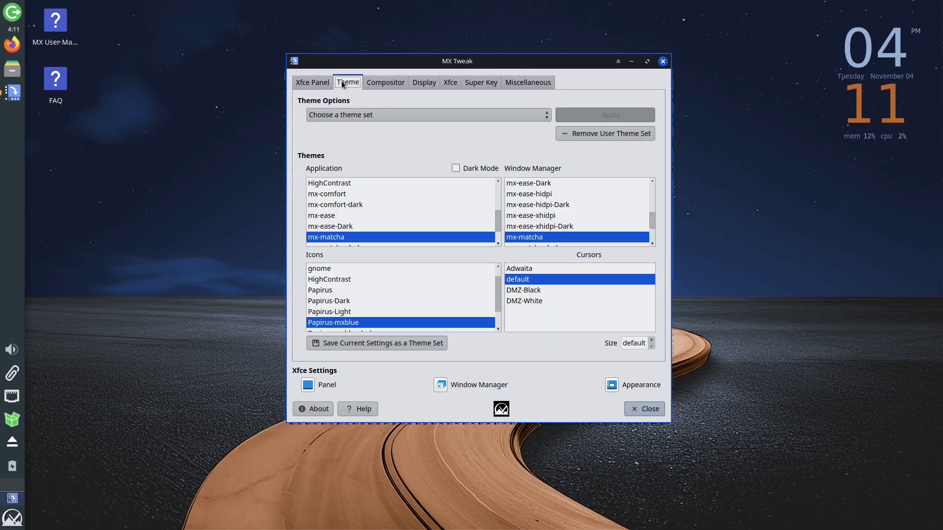
pyautogui.click(392, 83)
pyautogui.click(423, 85)
pyautogui.click(450, 83)
pyautogui.click(481, 82)
pyautogui.click(527, 83)
pyautogui.click(662, 61)
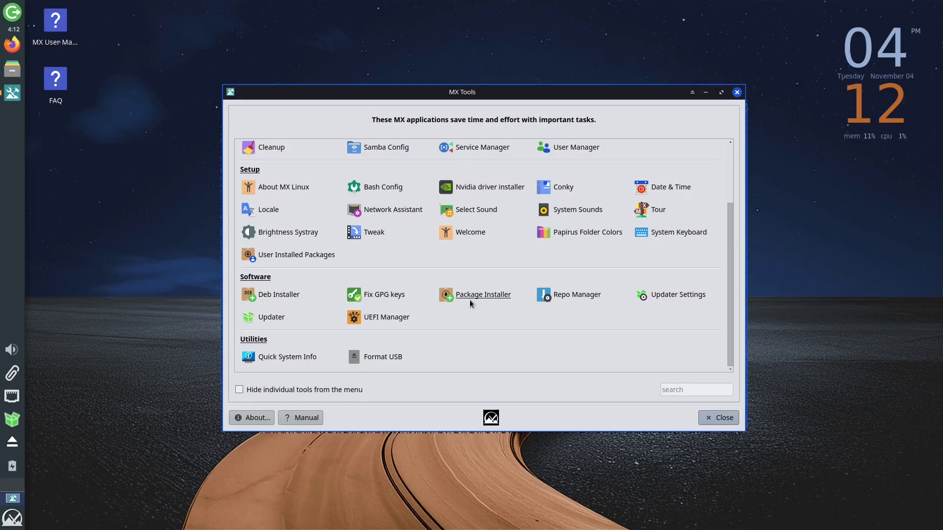
# Step: In Package Installer, browse the Browser, Email, Development and Graphics categories, leaving Browser expanded
pyautogui.click(471, 295)
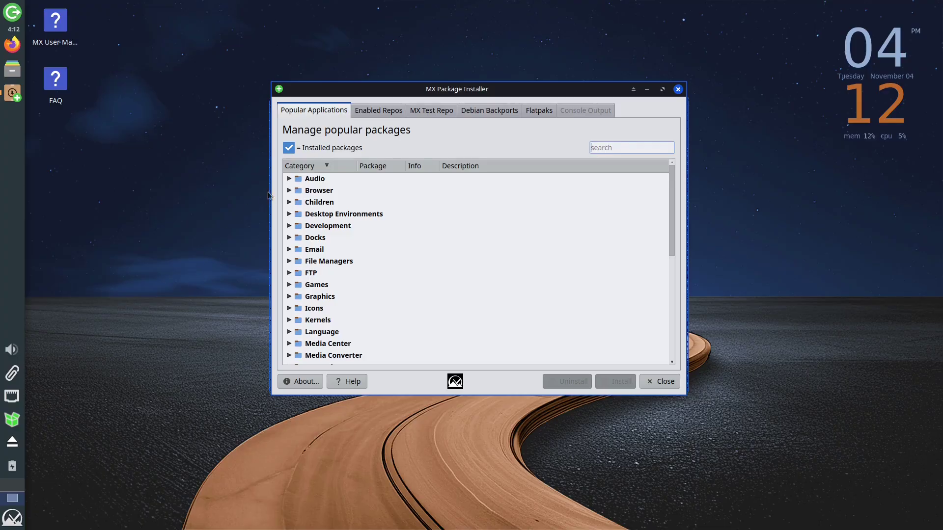
pyautogui.click(288, 190)
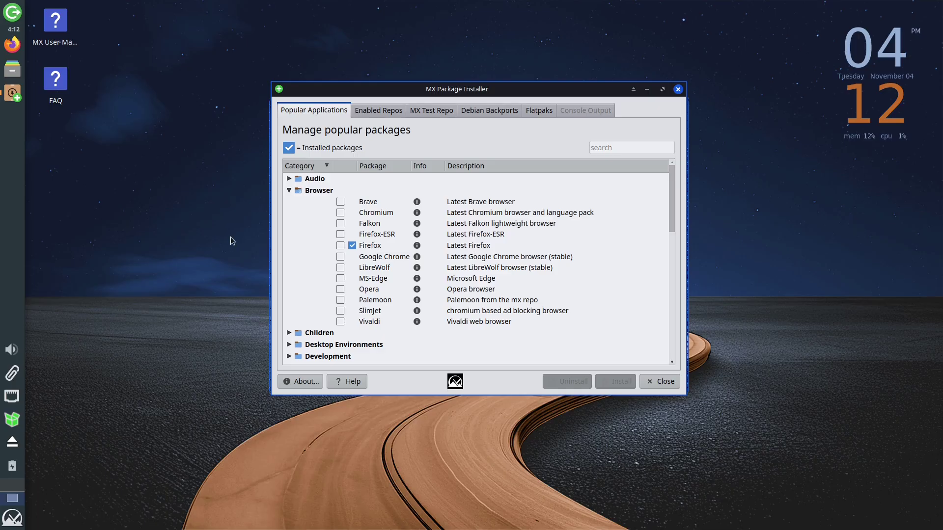
pyautogui.click(288, 191)
pyautogui.click(289, 249)
pyautogui.click(289, 249)
pyautogui.click(289, 225)
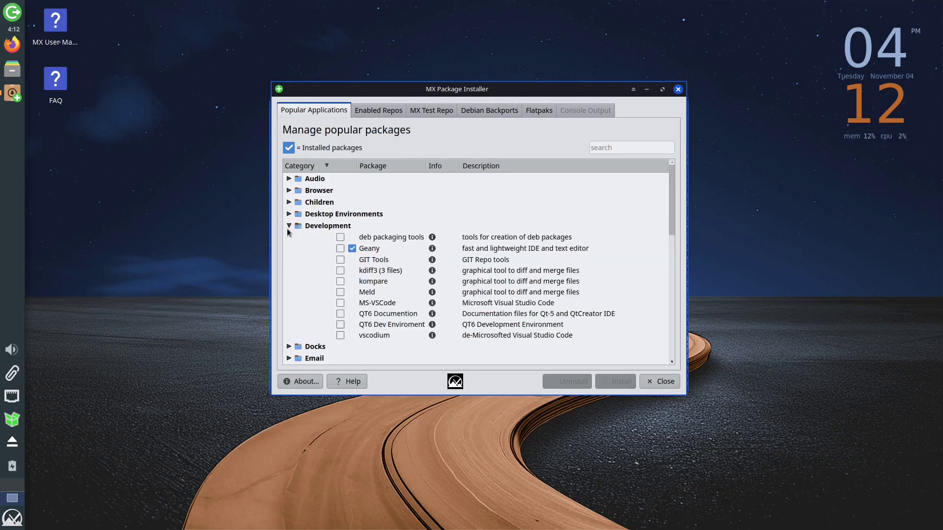
pyautogui.click(289, 226)
pyautogui.click(289, 296)
pyautogui.scroll(-3, 349, 283)
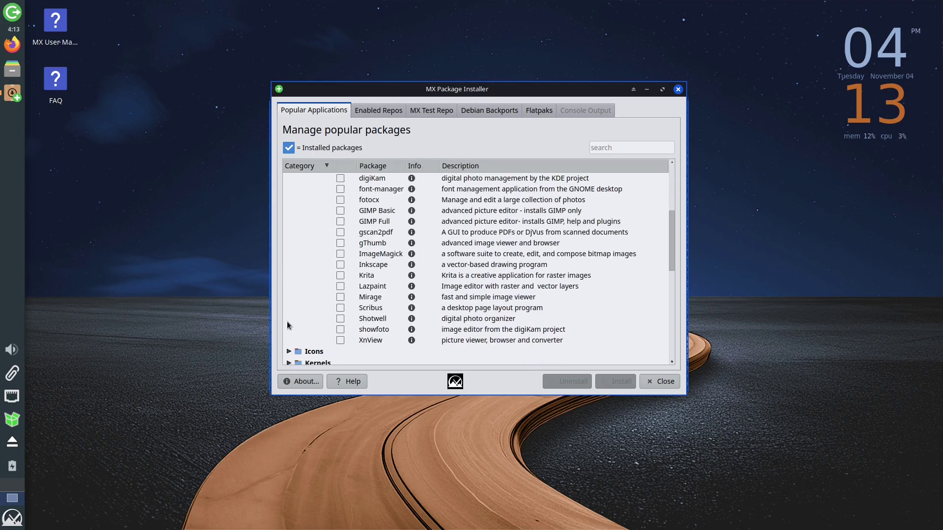
pyautogui.click(294, 311)
pyautogui.click(289, 190)
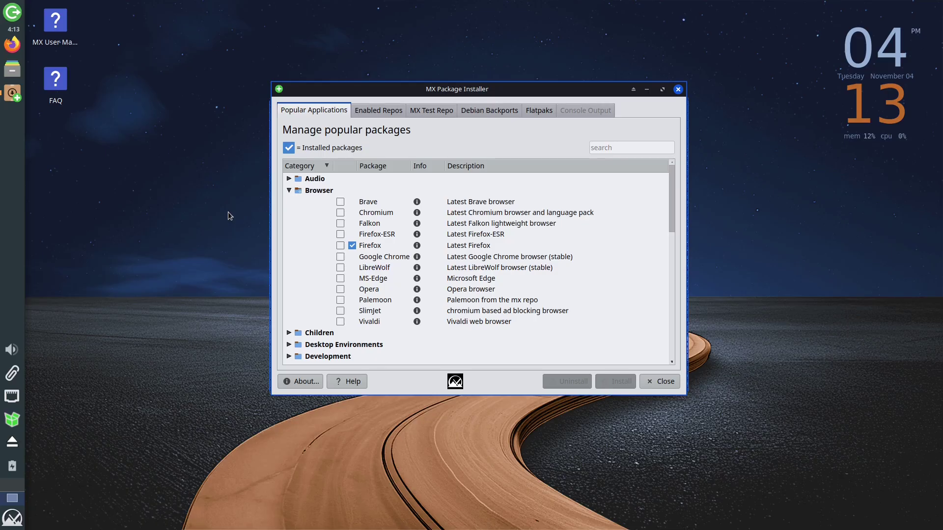
# Step: Install Brave browser, authorizing with the administrator password and confirming the packages
pyautogui.click(340, 202)
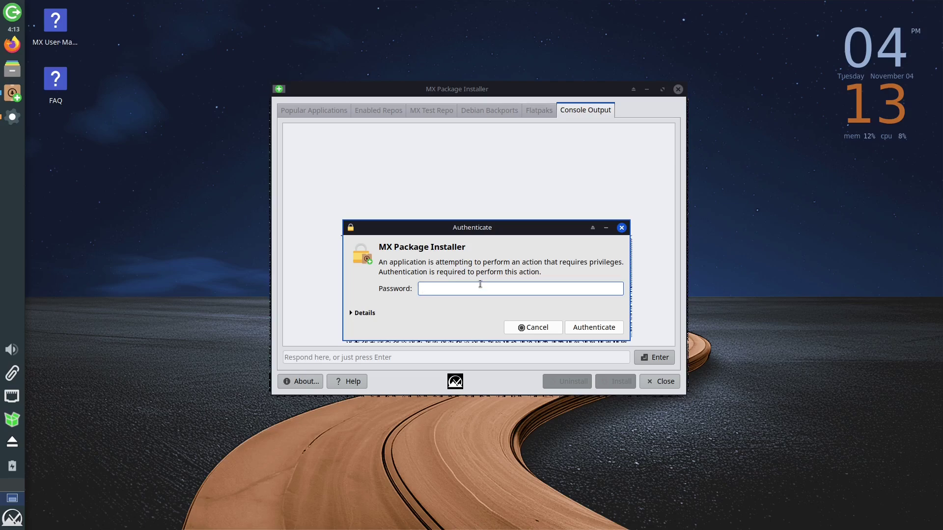
pyautogui.write('••••••••••')
pyautogui.press('Return')
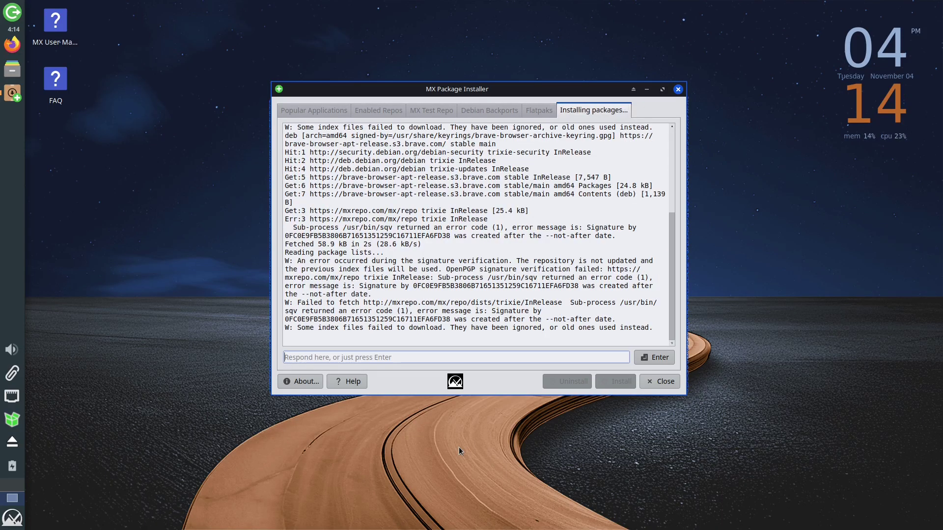
pyautogui.press('Return')
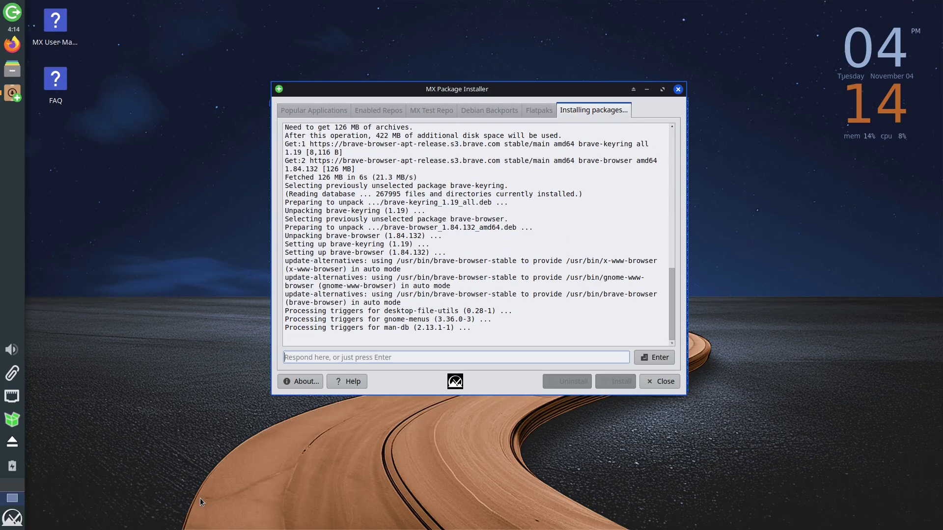
pyautogui.press('Return')
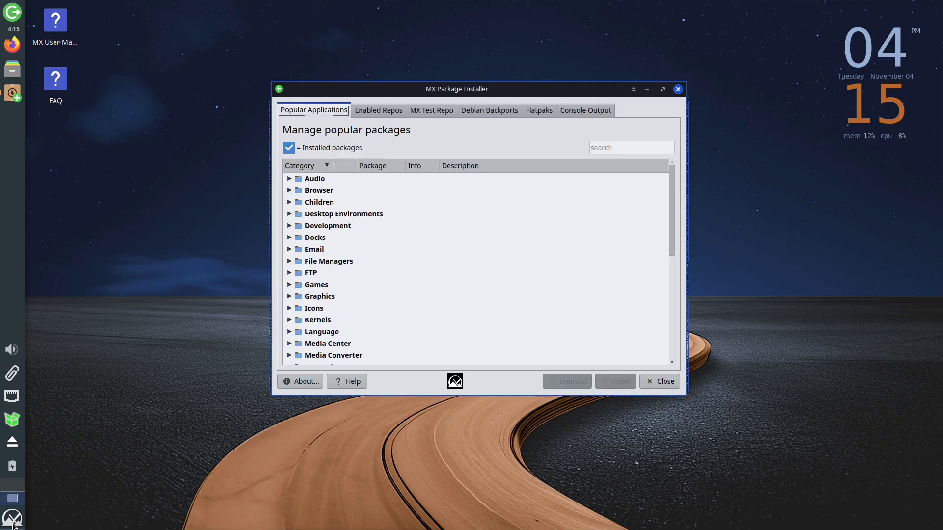
# Step: Launch Brave from the menu, choose dark mode, finish its welcome setup, then close it
pyautogui.click(12, 521)
pyautogui.write('bra')
pyautogui.press('Escape')
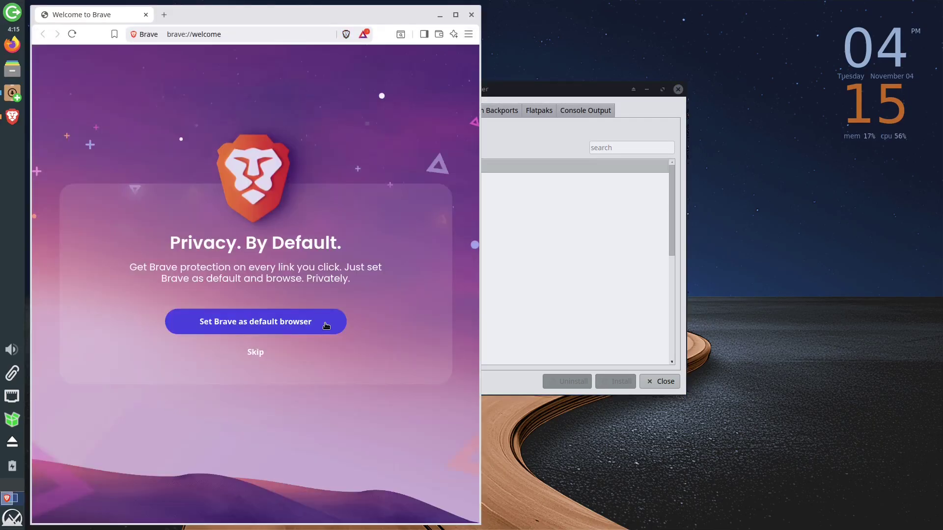
pyautogui.click(334, 324)
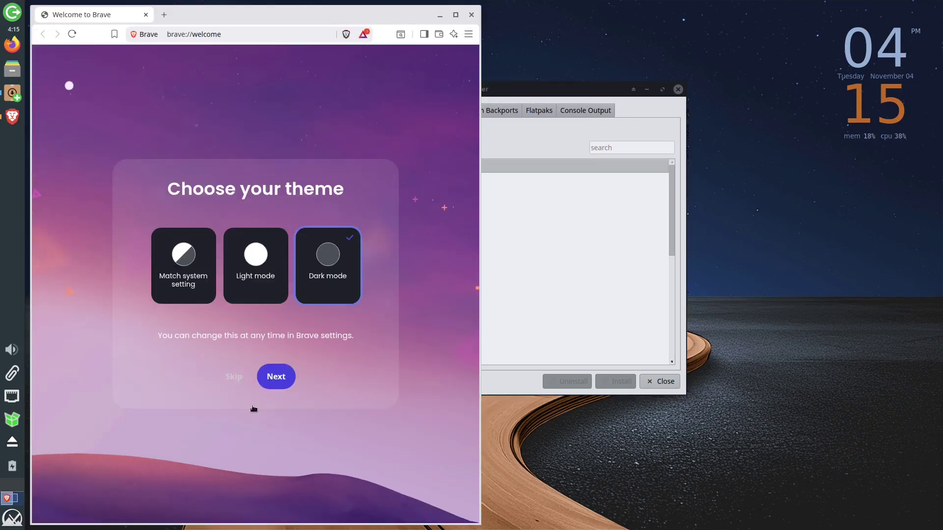
pyautogui.click(275, 376)
pyautogui.click(255, 391)
pyautogui.click(162, 234)
pyautogui.click(162, 264)
pyautogui.click(255, 335)
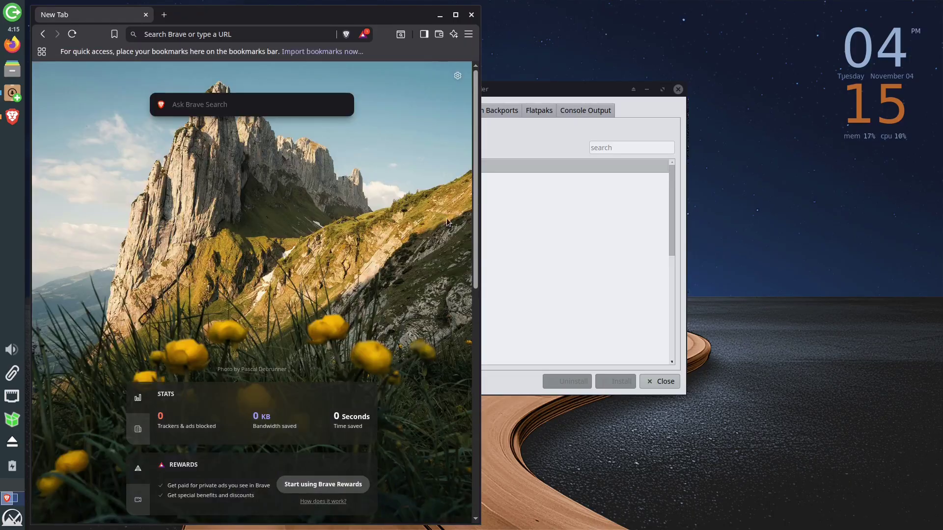
pyautogui.click(471, 14)
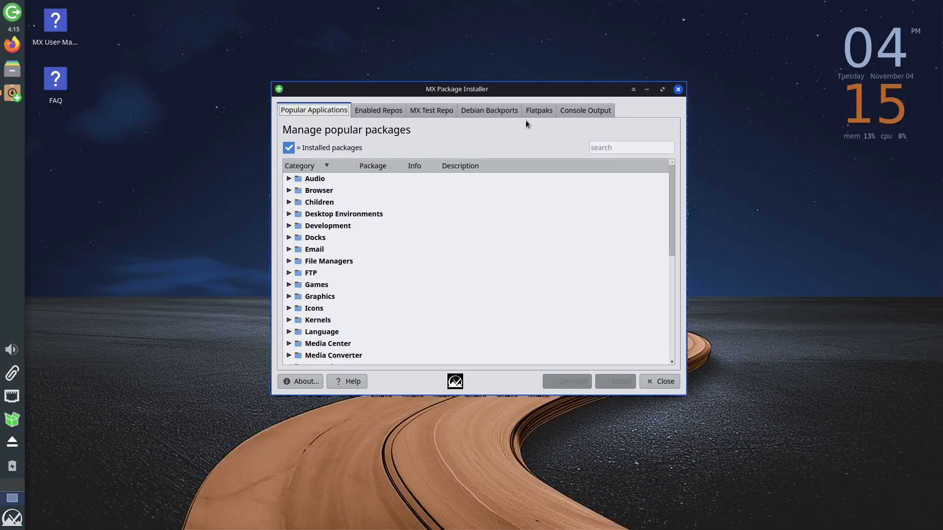
# Step: Install the me.proton.Mail flatpak, found by searching 'proton' in the Flatpaks tab
pyautogui.click(534, 112)
pyautogui.click(493, 265)
pyautogui.click(572, 282)
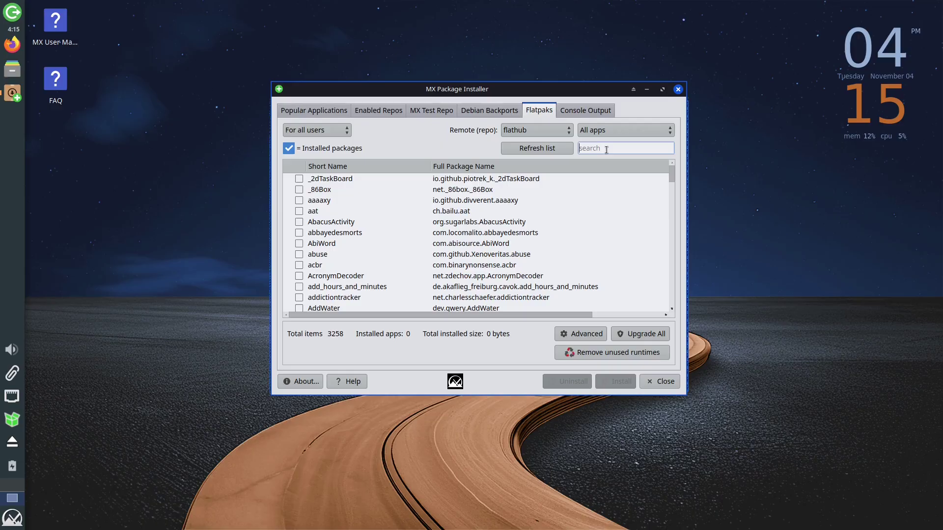
pyautogui.write('proton')
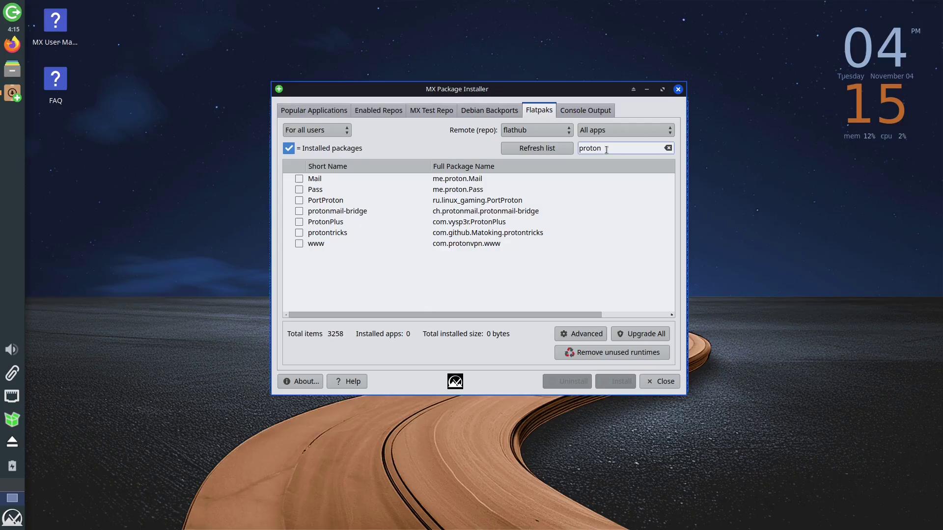
pyautogui.click(298, 179)
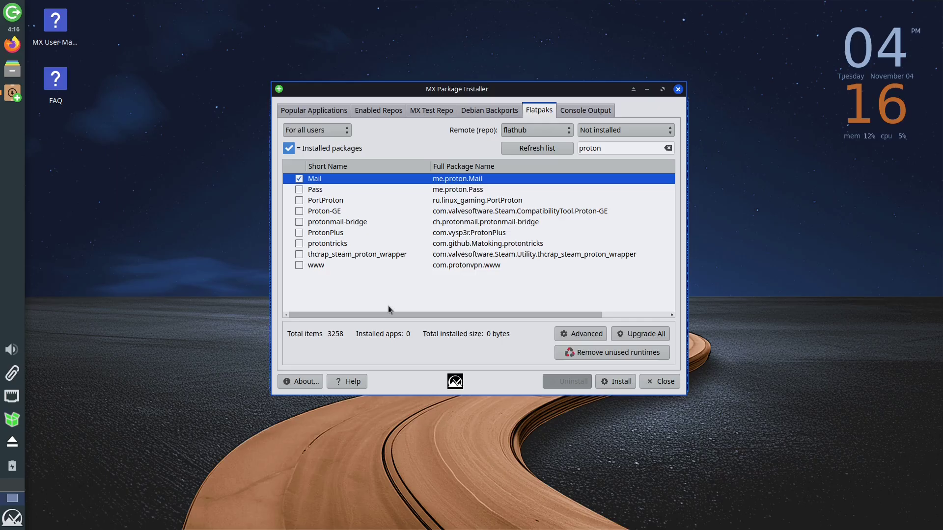
pyautogui.click(613, 381)
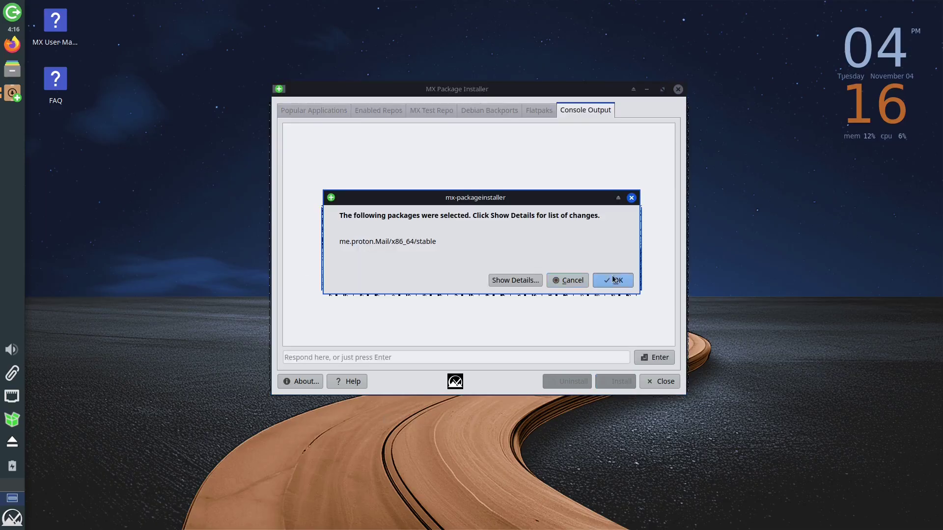
pyautogui.click(616, 279)
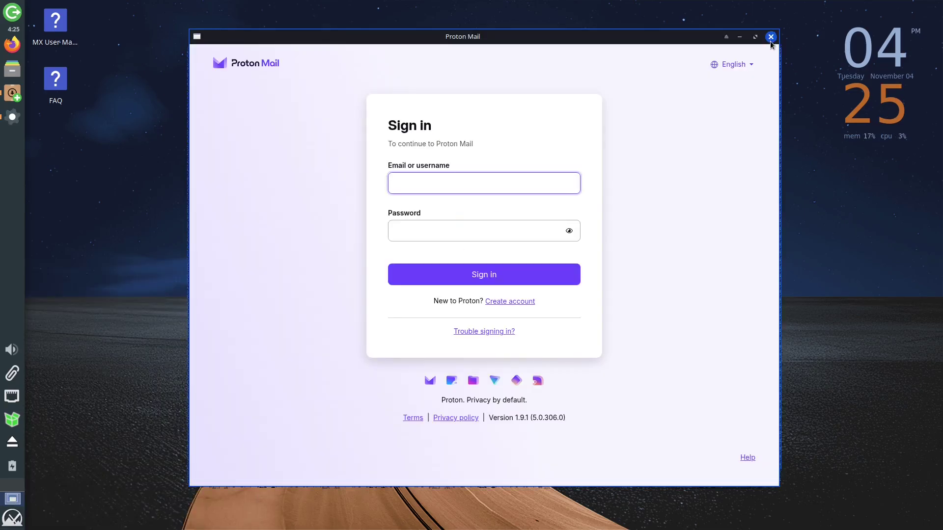
# Step: Close Proton Mail and download Portmaster's Debian/Ubuntu (.deb) package from safing.io
pyautogui.click(770, 36)
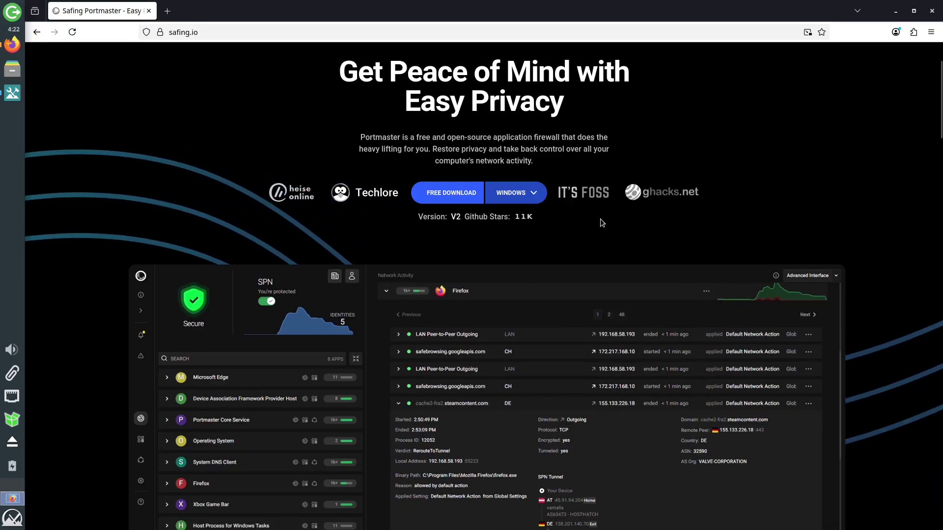
pyautogui.click(516, 192)
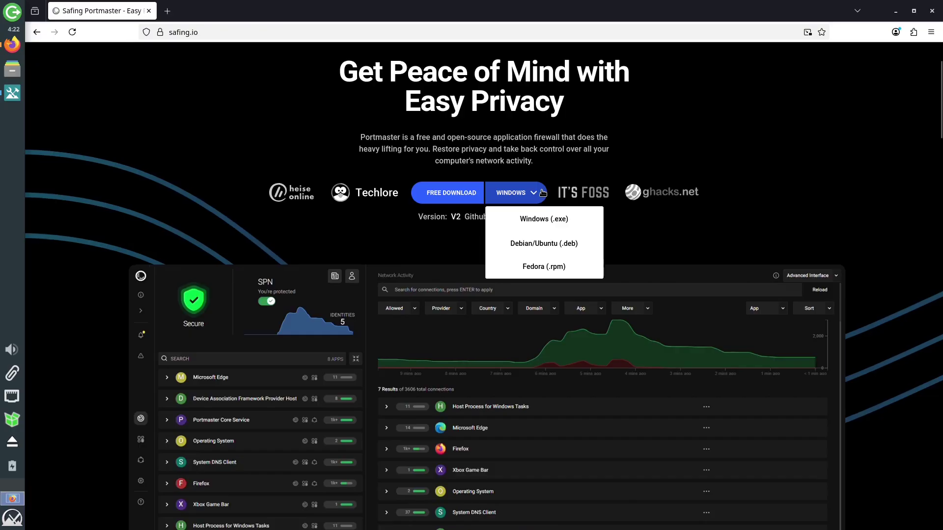
pyautogui.click(549, 243)
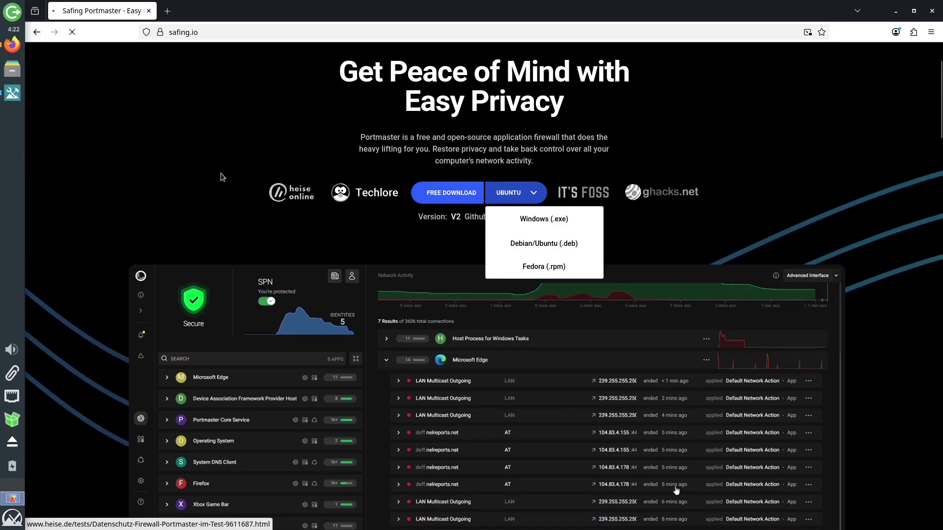
pyautogui.click(439, 196)
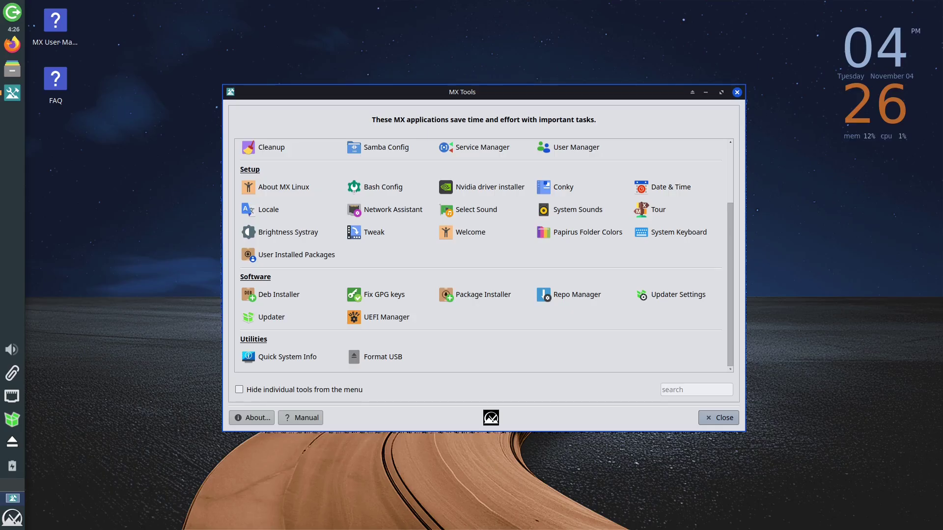
# Step: Install Portmaster_2.0.25_amd64.deb from Downloads with Deb Installer, authenticating with the password
pyautogui.click(105, 313)
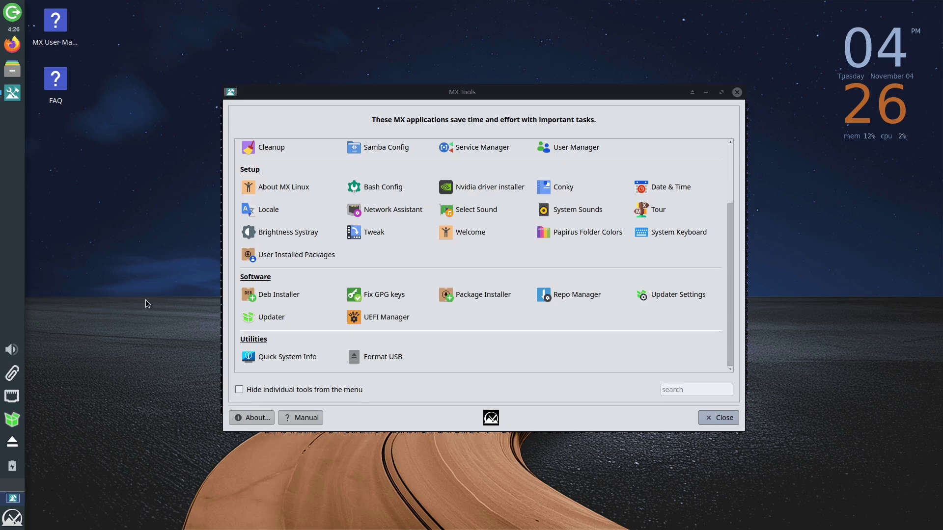
pyautogui.click(285, 297)
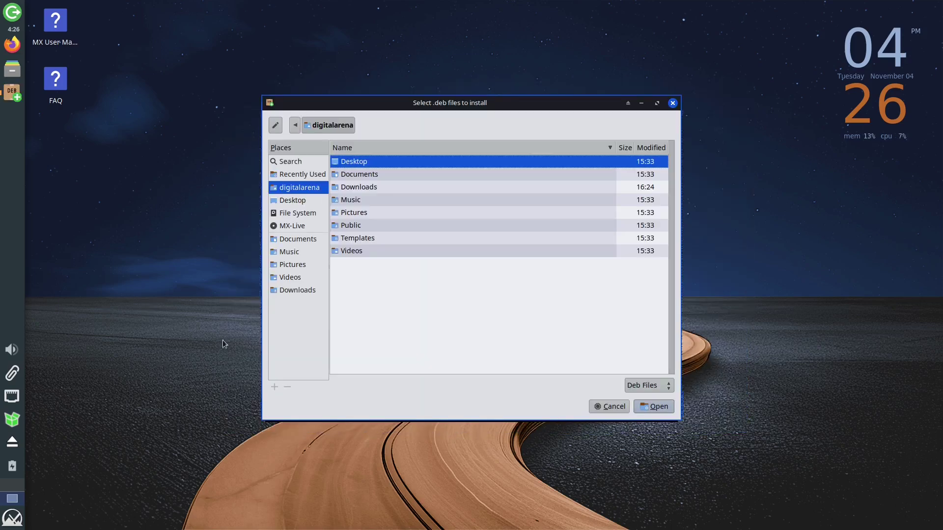
pyautogui.click(293, 294)
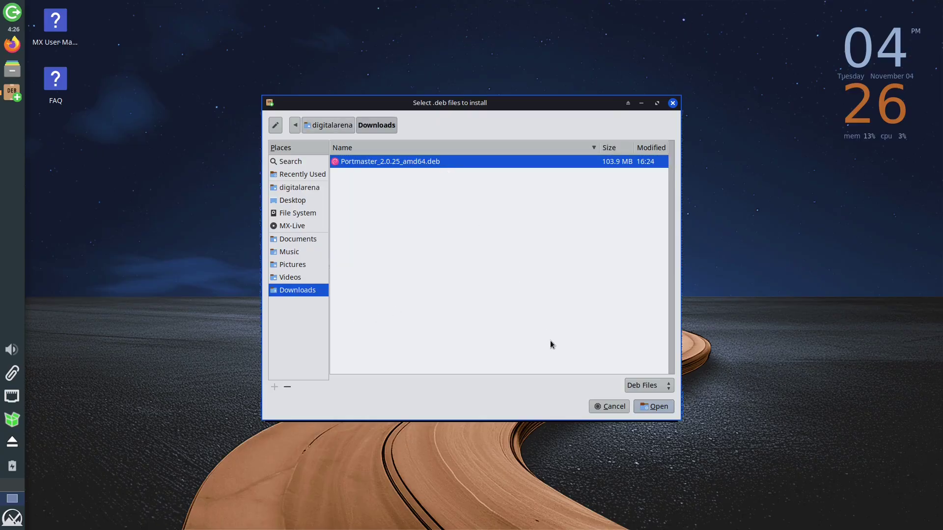
pyautogui.click(650, 411)
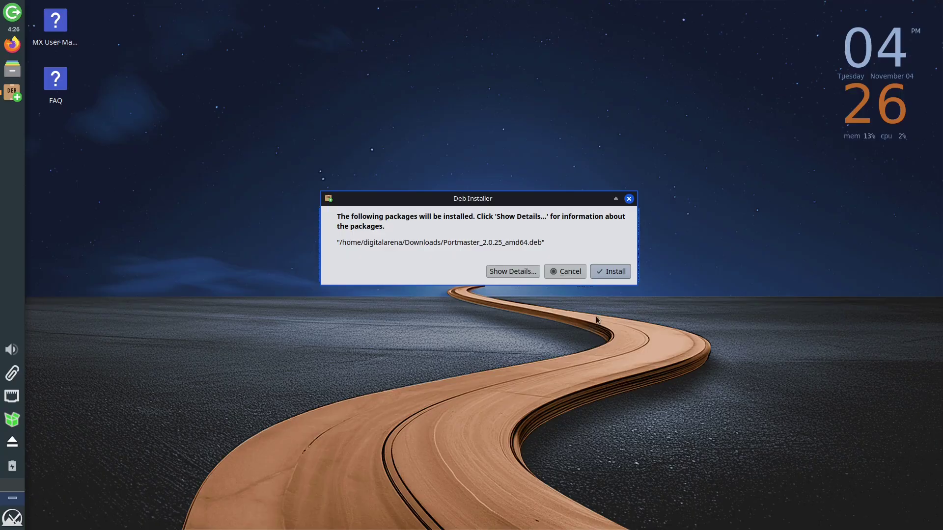
pyautogui.click(610, 271)
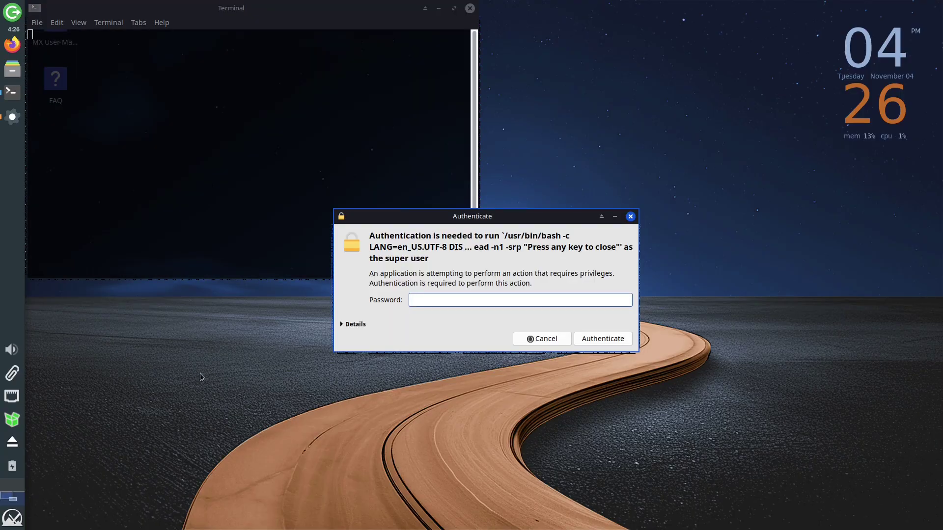
pyautogui.write('••••••••••')
pyautogui.press('Return')
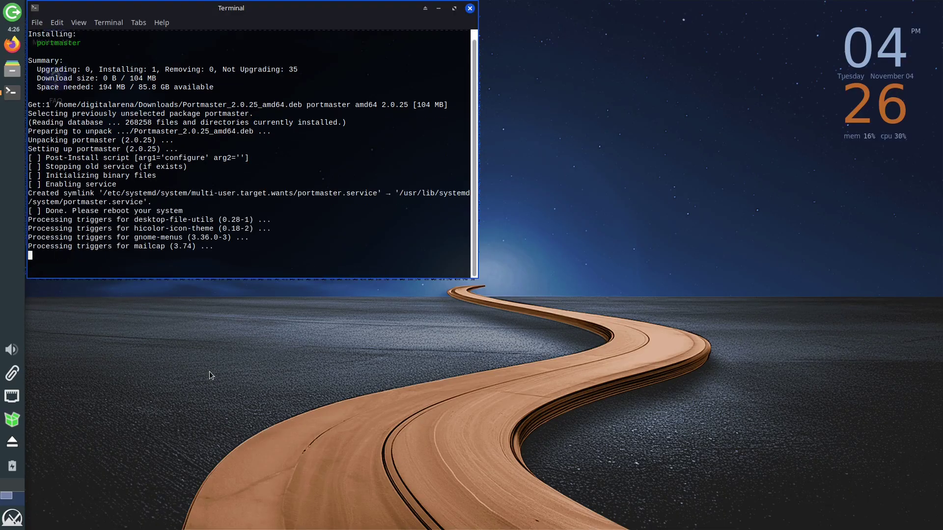
pyautogui.press('Return')
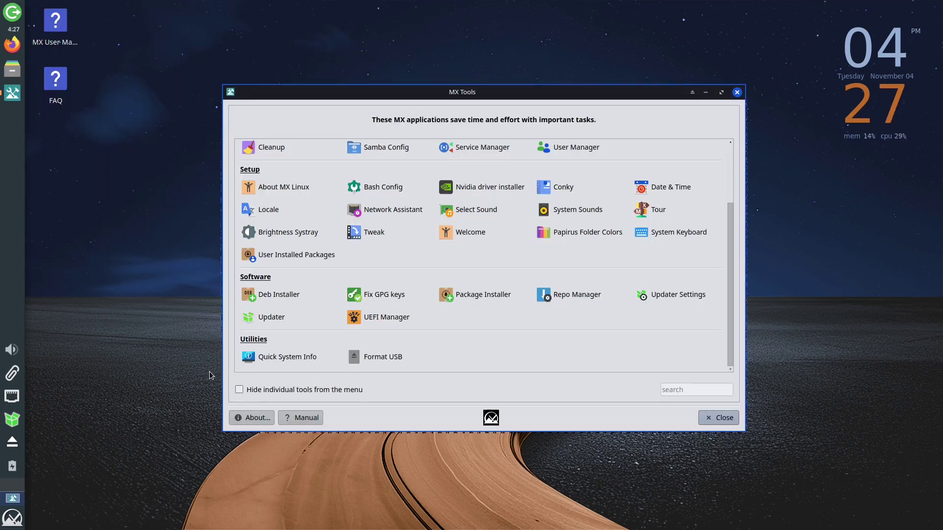
# Step: Launch Portmaster via the 'port' menu search and start its service with the admin password
pyautogui.click(706, 92)
pyautogui.click(12, 517)
pyautogui.write('port')
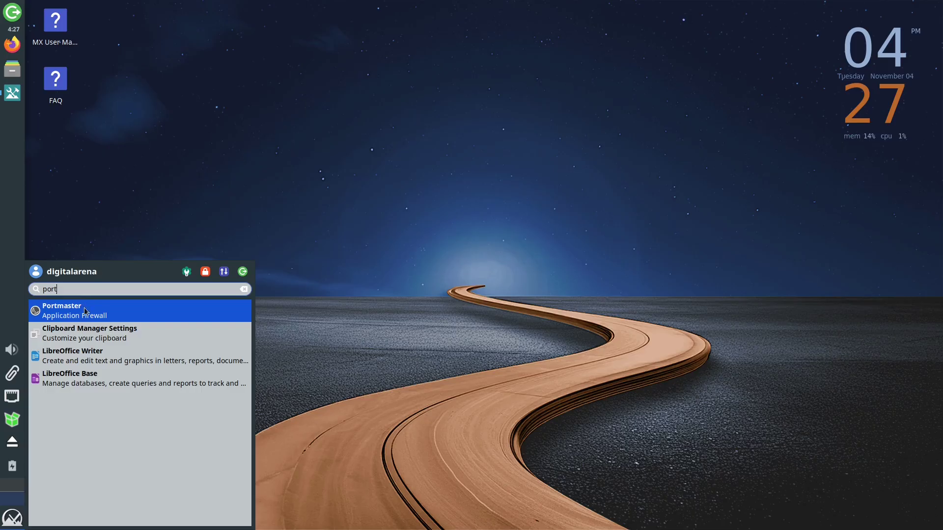
pyautogui.click(85, 308)
pyautogui.click(559, 277)
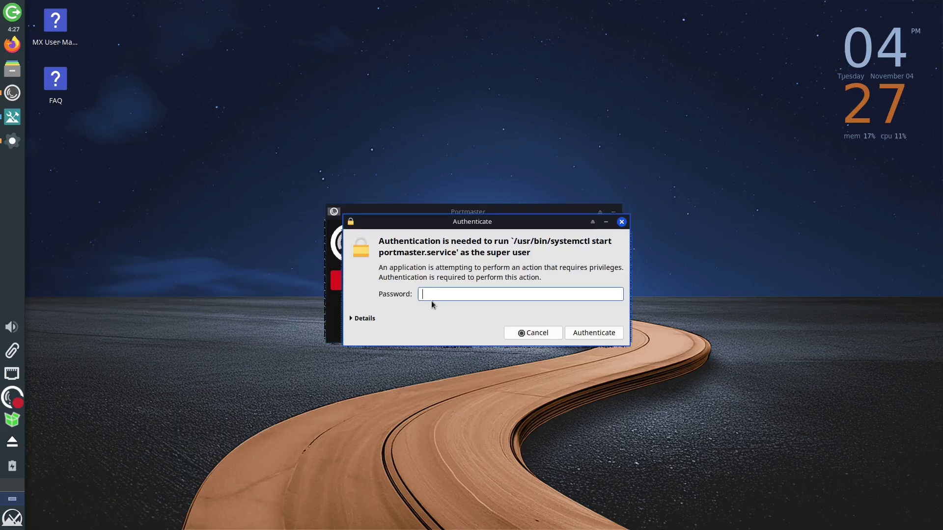
pyautogui.write('********')
pyautogui.press('Return')
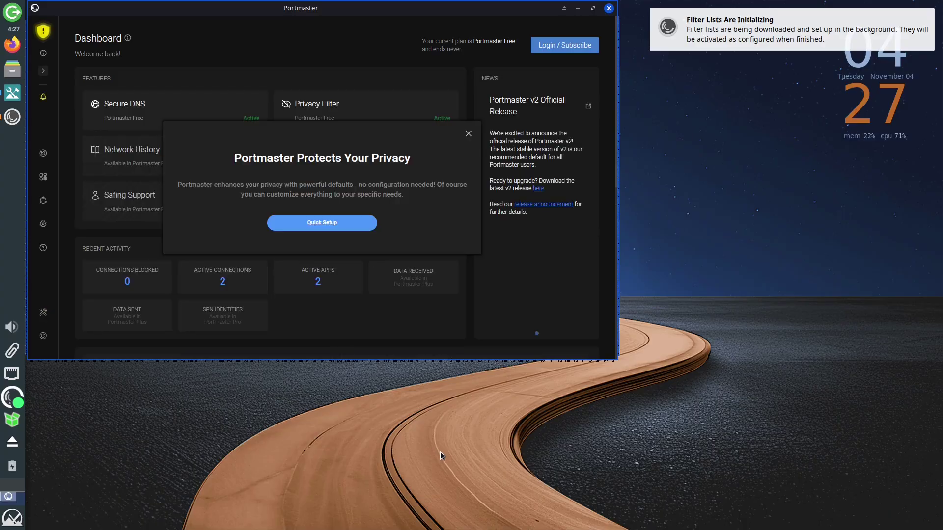
# Step: Step through Portmaster's Quick Setup, past the filter list and Secure DNS steps, to the dashboard
pyautogui.press('Return')
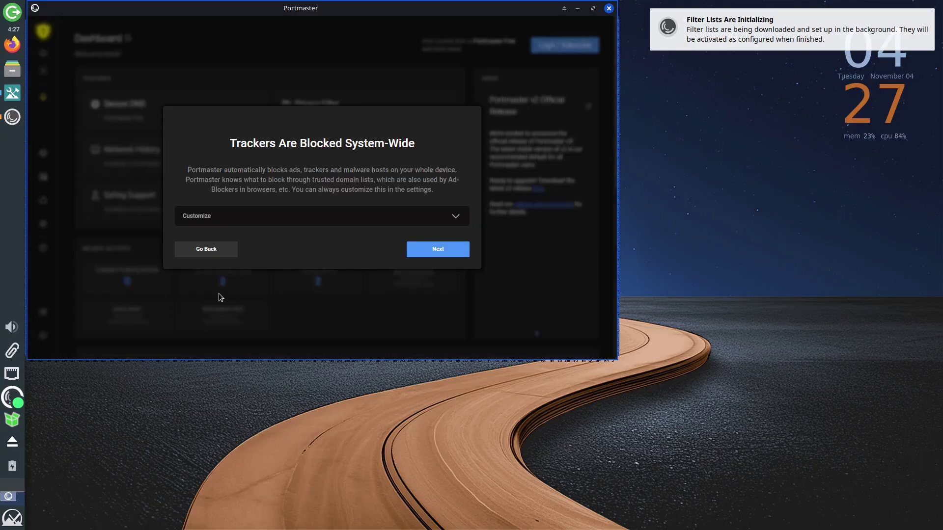
pyautogui.click(263, 215)
pyautogui.scroll(-1, 316, 129)
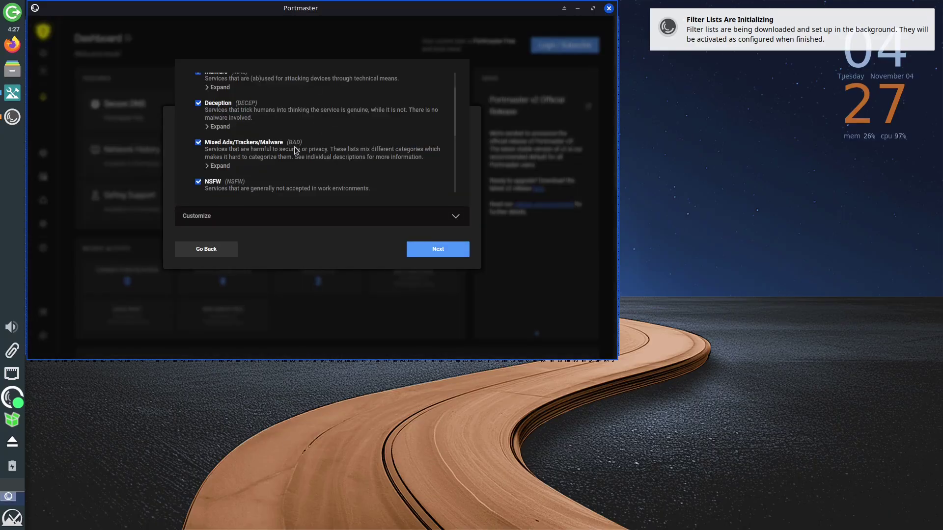
pyautogui.scroll(-2, 296, 151)
pyautogui.click(276, 222)
pyautogui.press('Return')
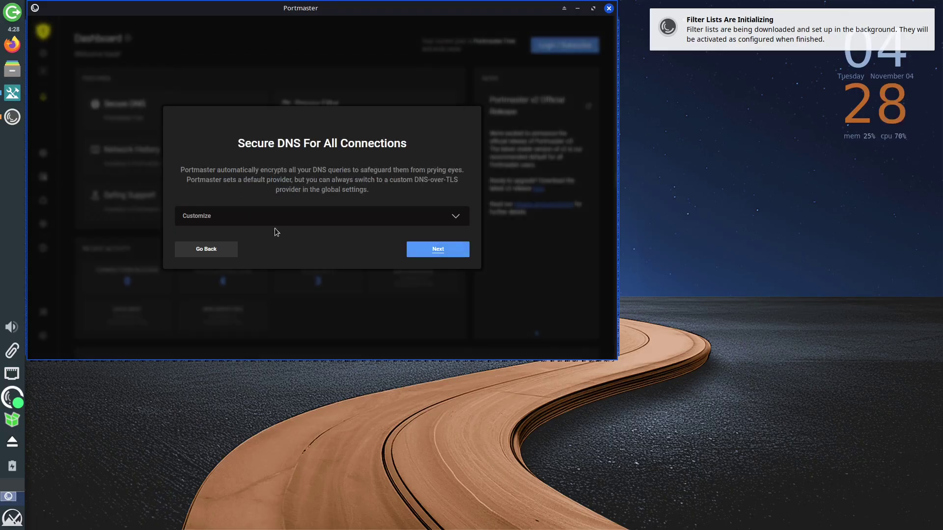
pyautogui.click(276, 227)
pyautogui.click(402, 216)
pyautogui.click(437, 248)
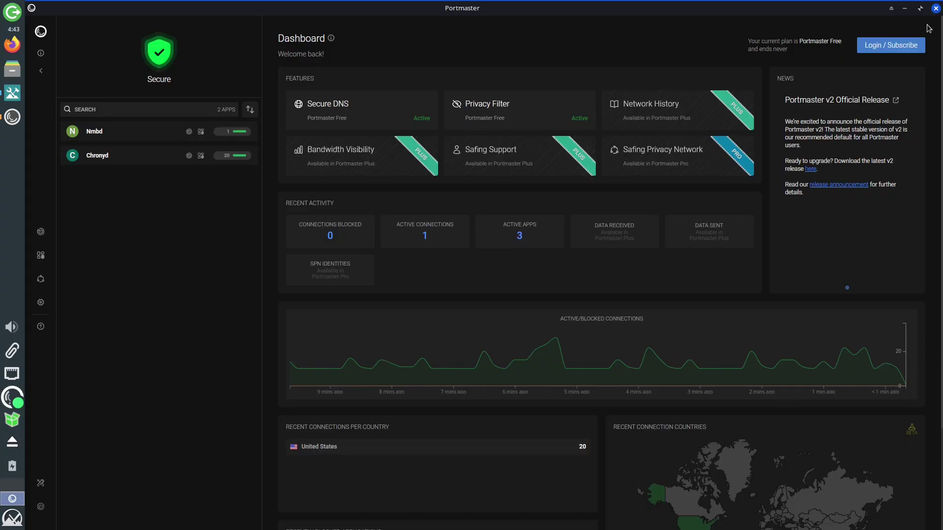
# Step: Close Portmaster, suppressing the close warning, and reopen MX Tools
pyautogui.click(935, 8)
pyautogui.click(312, 297)
pyautogui.press('Return')
pyautogui.click(12, 92)
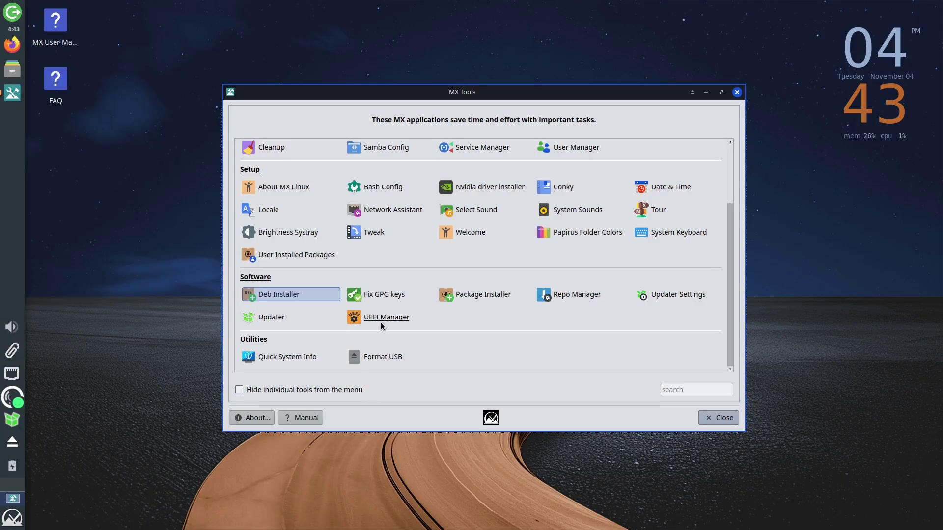
pyautogui.click(382, 321)
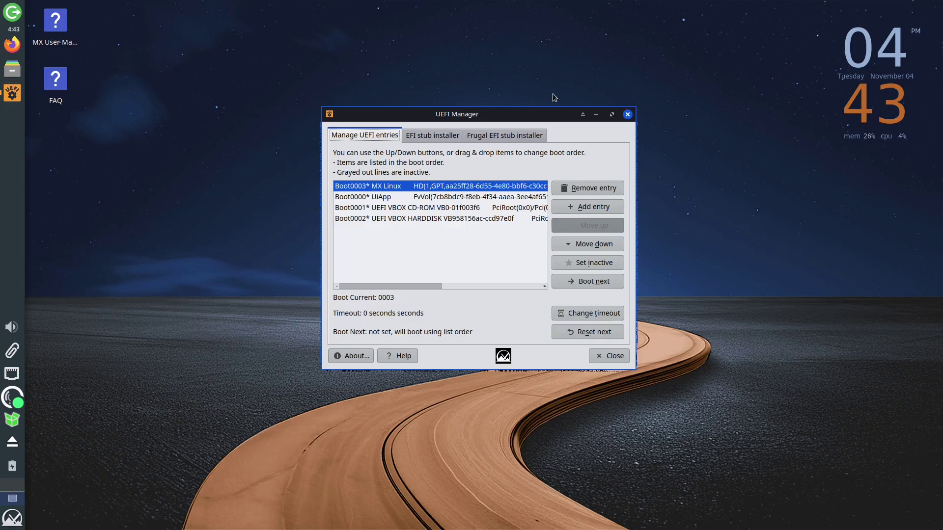
pyautogui.click(611, 114)
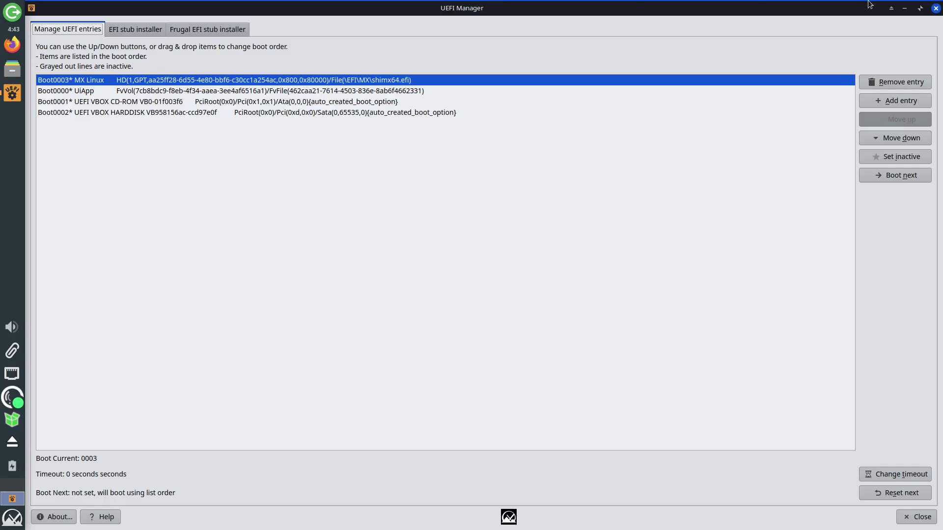
pyautogui.click(920, 8)
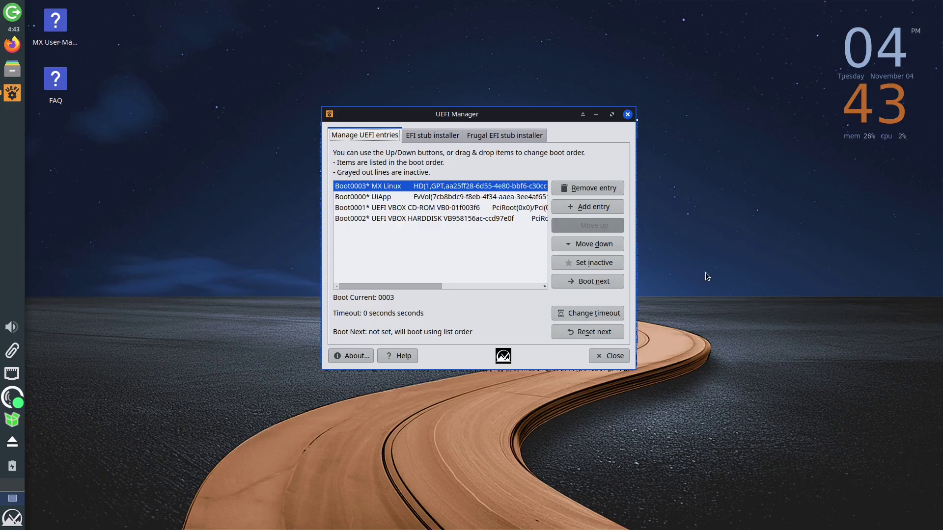
pyautogui.click(608, 356)
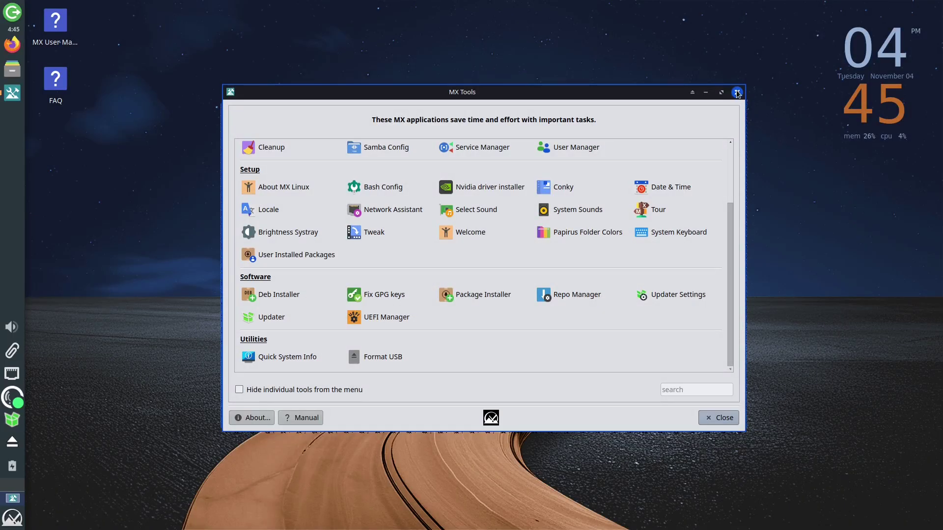
# Step: Close MX Tools and run MX Updater's full upgrade of 35 packages, answering 'y' to proceed
pyautogui.click(737, 92)
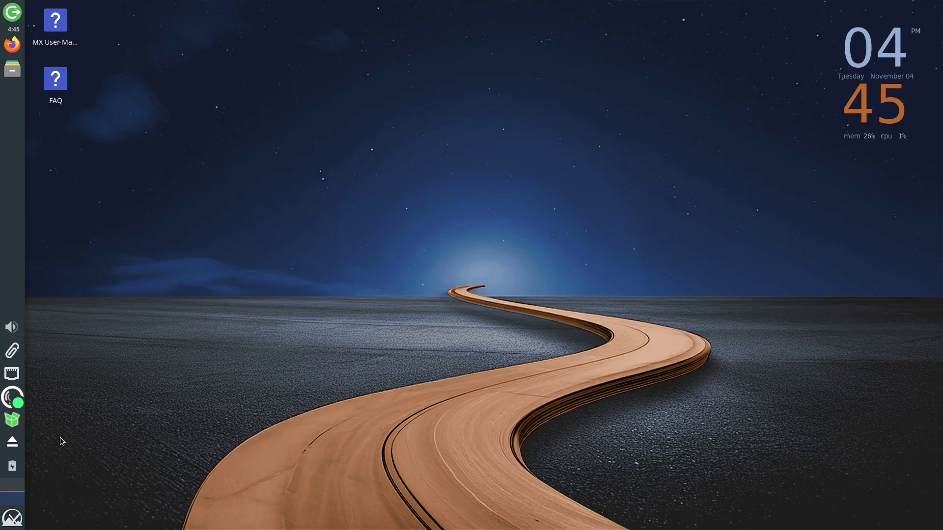
pyautogui.click(15, 424)
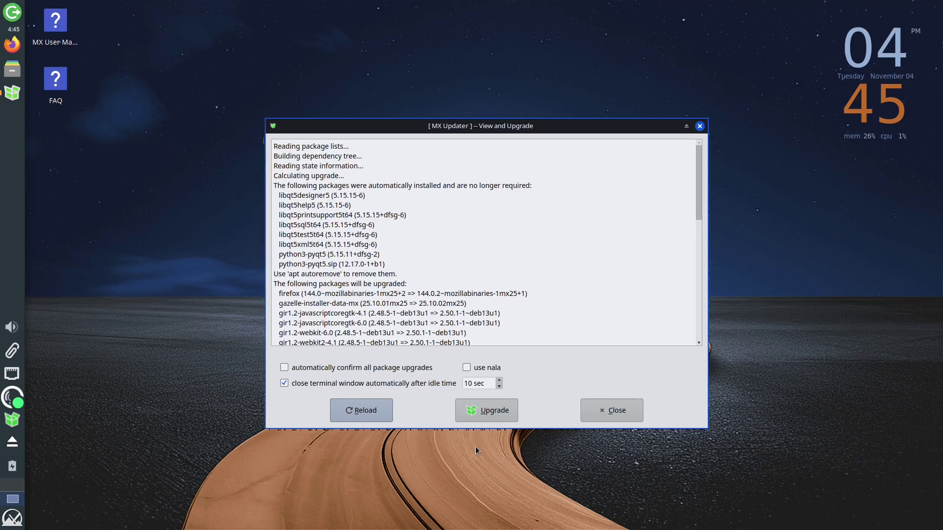
pyautogui.click(500, 414)
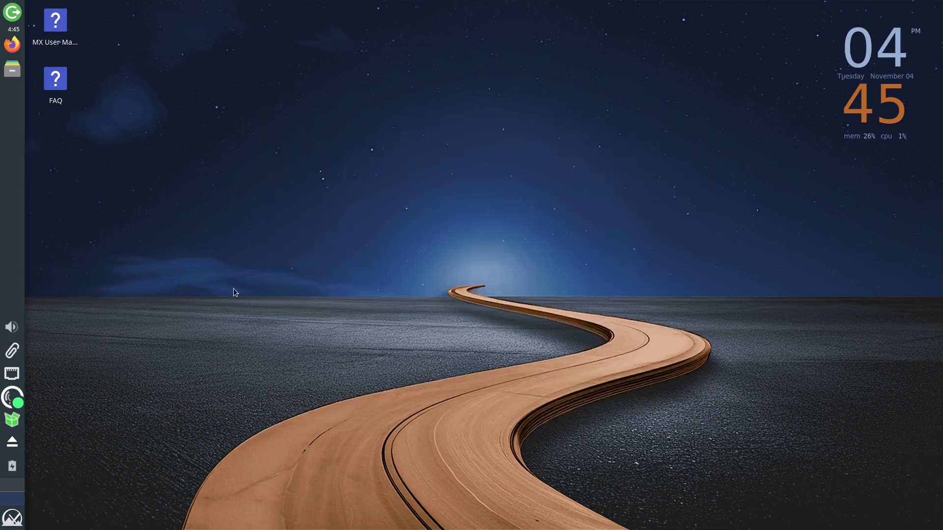
pyautogui.write('********')
pyautogui.press('Return')
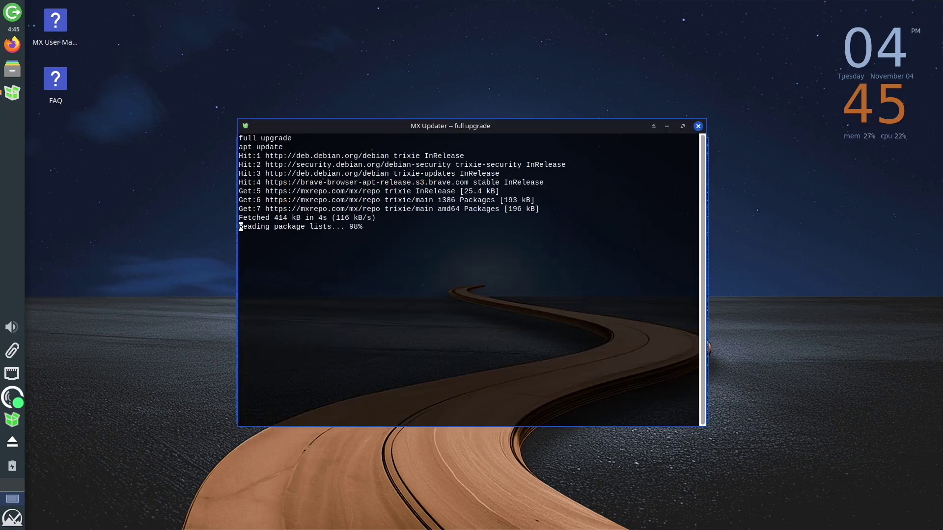
pyautogui.write('y')
pyautogui.press('Return')
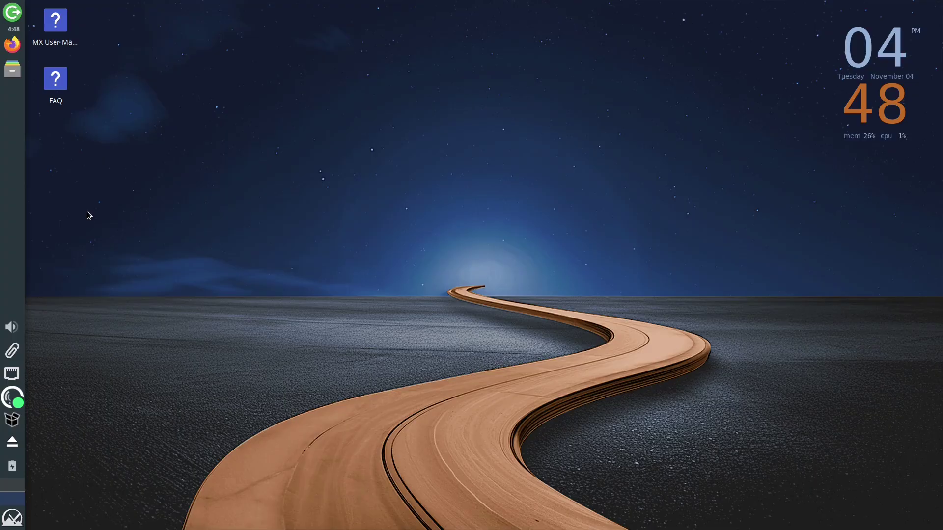
# Step: In Panel Preferences, set Mode to Horizontal, untick Lock panel, and drag the panel to the bottom
pyautogui.rightClick(12, 211)
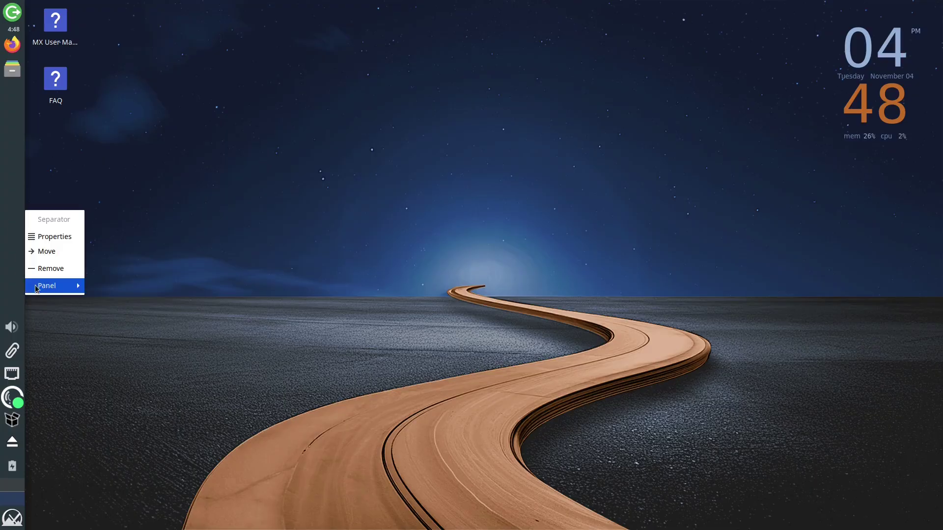
pyautogui.moveTo(36, 289)
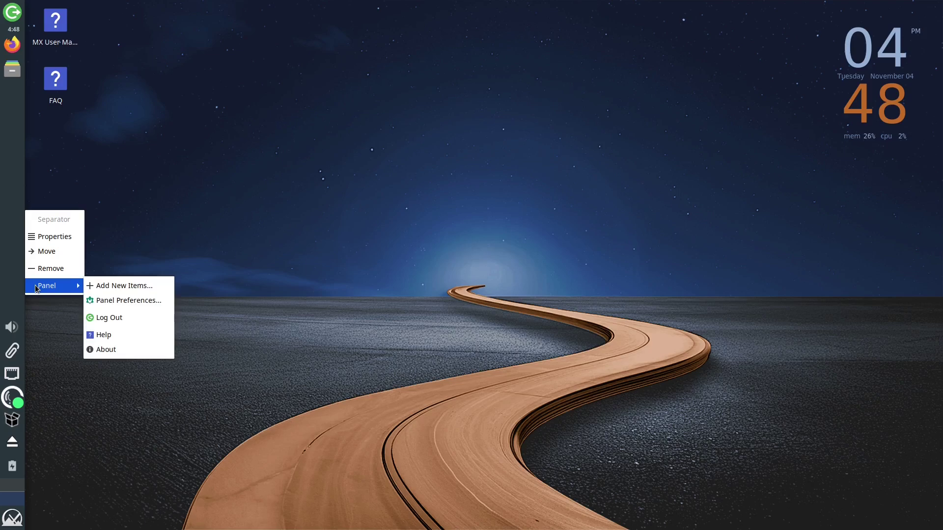
pyautogui.click(104, 300)
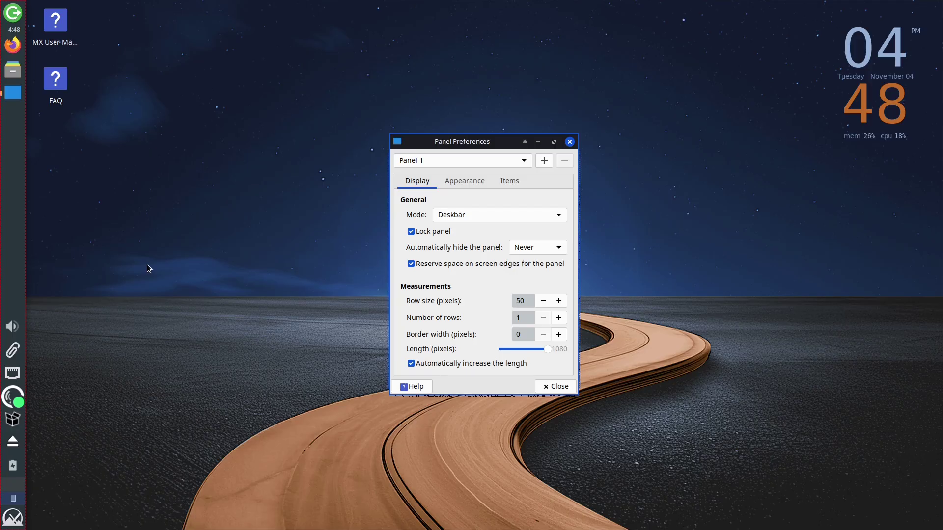
pyautogui.click(551, 217)
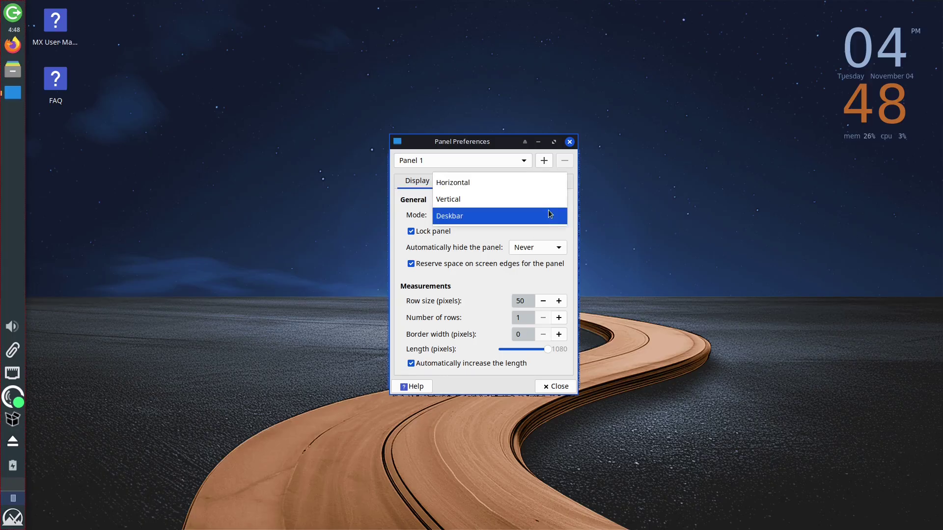
pyautogui.click(541, 186)
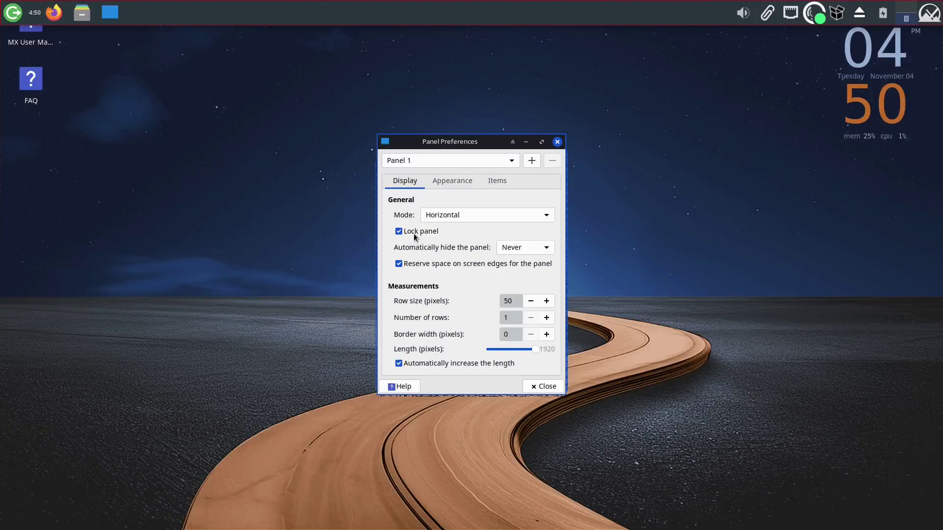
pyautogui.click(413, 233)
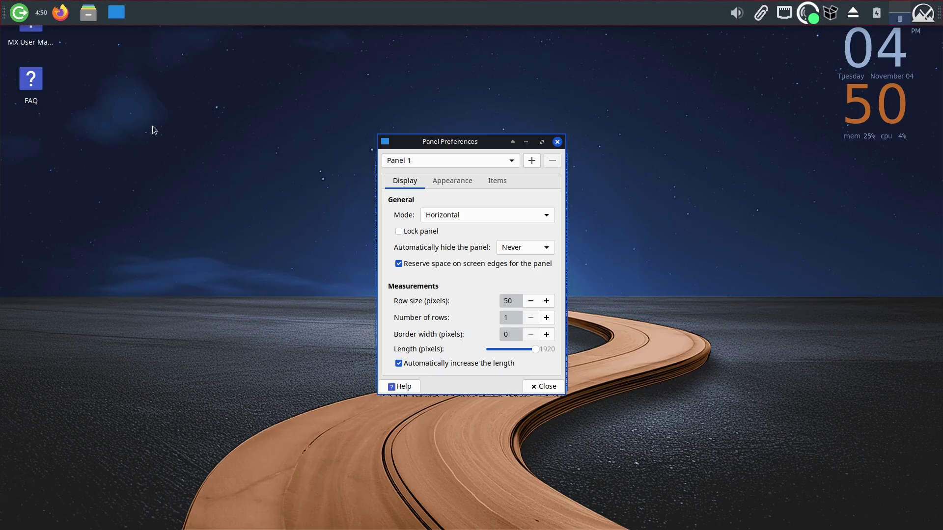
pyautogui.moveTo(4, 12); pyautogui.dragTo(29, 524)
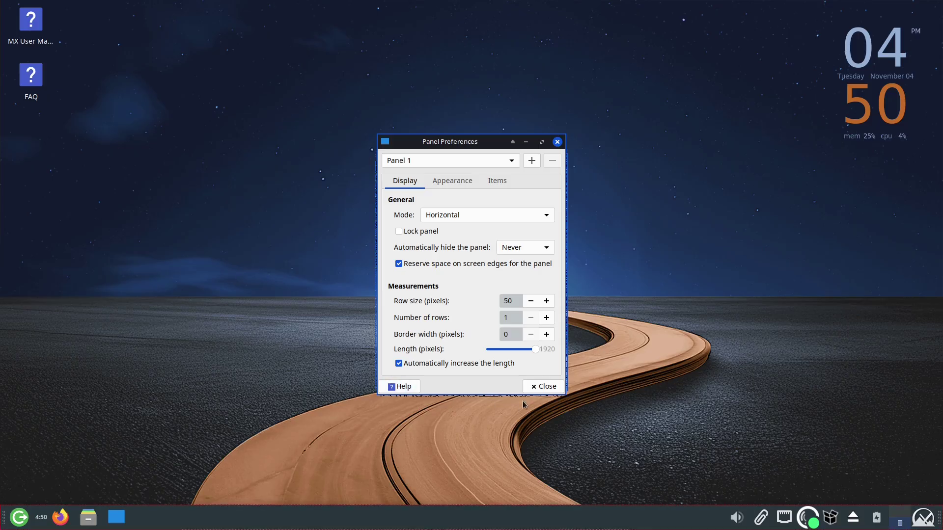
pyautogui.click(543, 388)
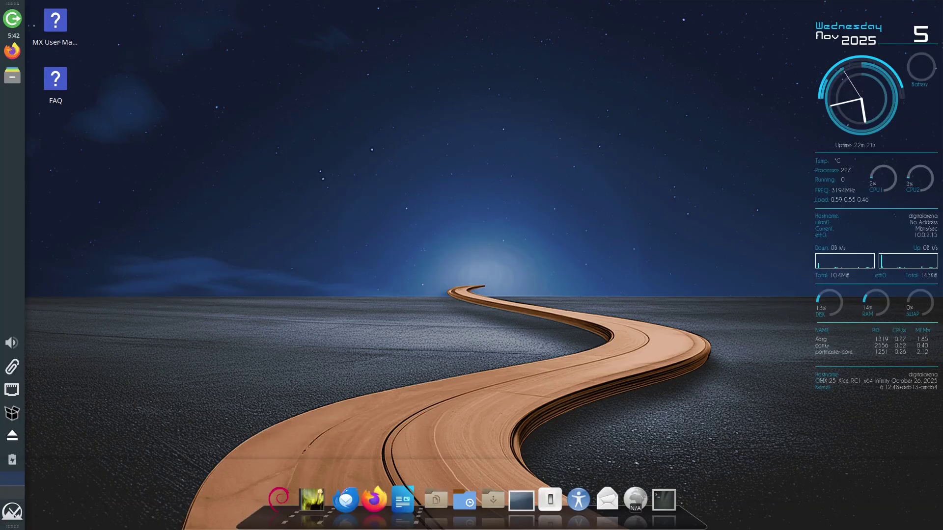
# Step: Open the Applications Menu from the dock's Debian icon, then close it again
pyautogui.click(277, 506)
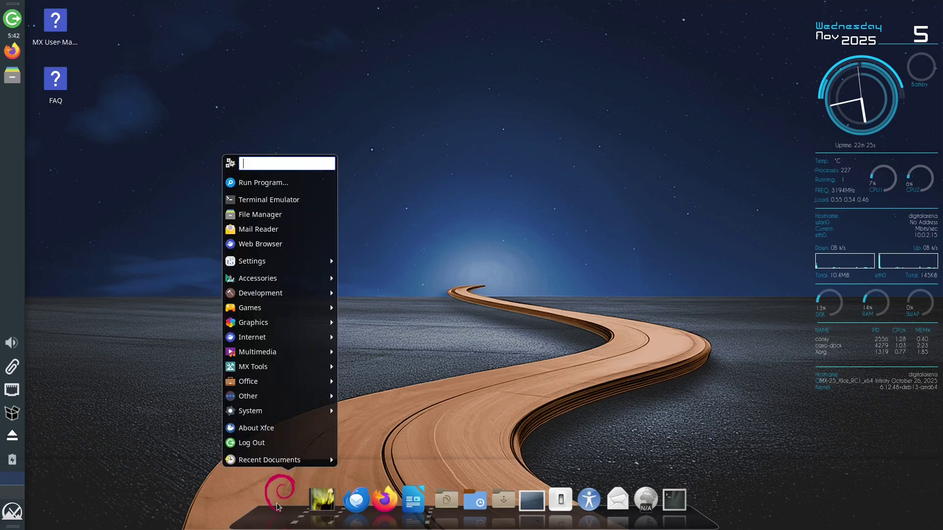
pyautogui.click(277, 504)
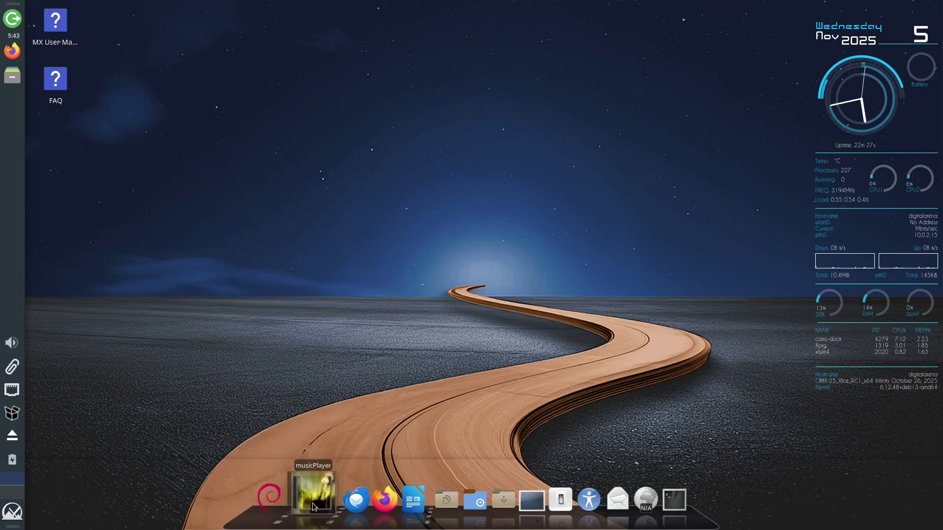